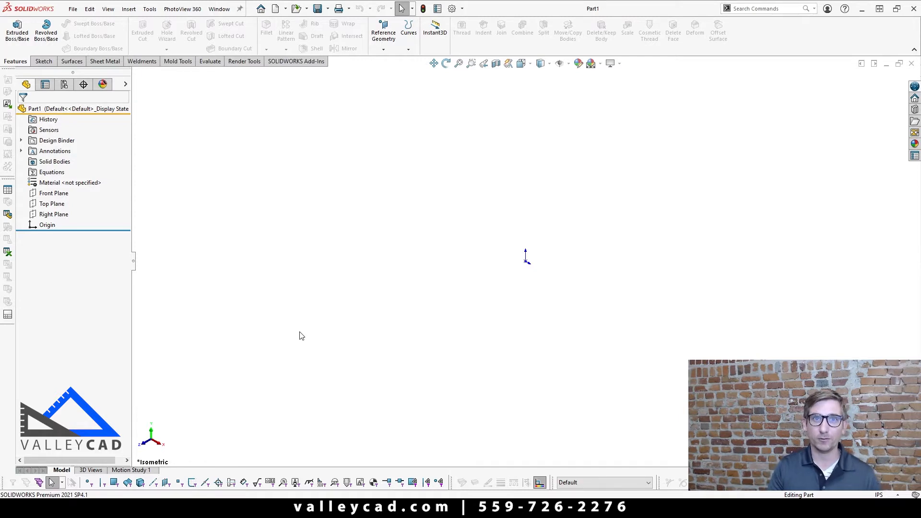
Start a new 3D sketch in the empty part.
left_click(44, 62)
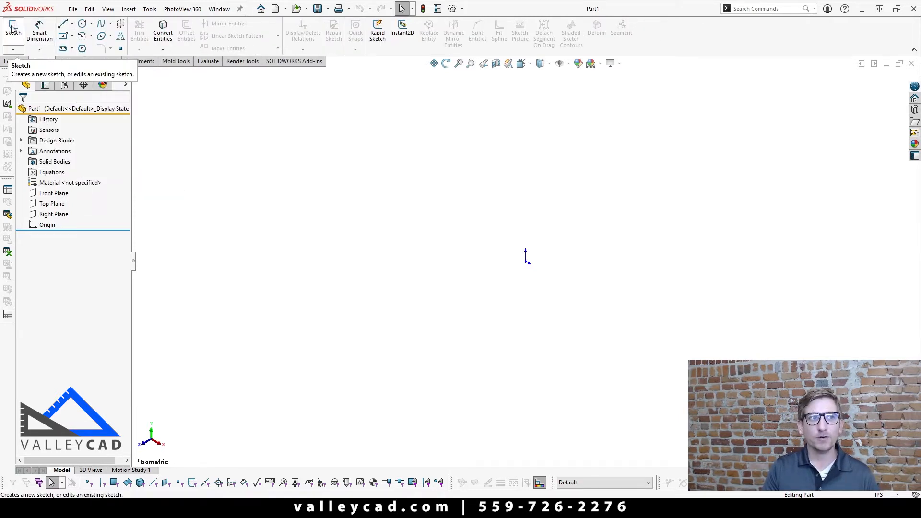
left_click(13, 51)
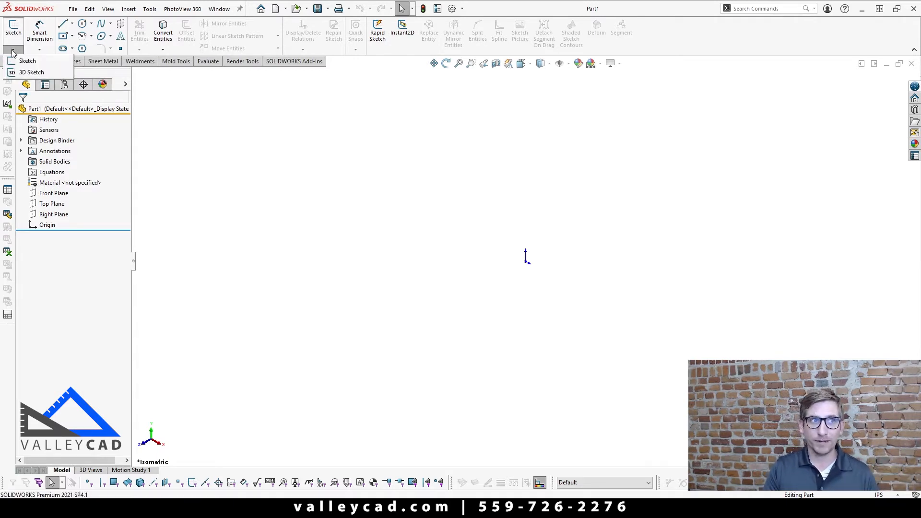
left_click(25, 73)
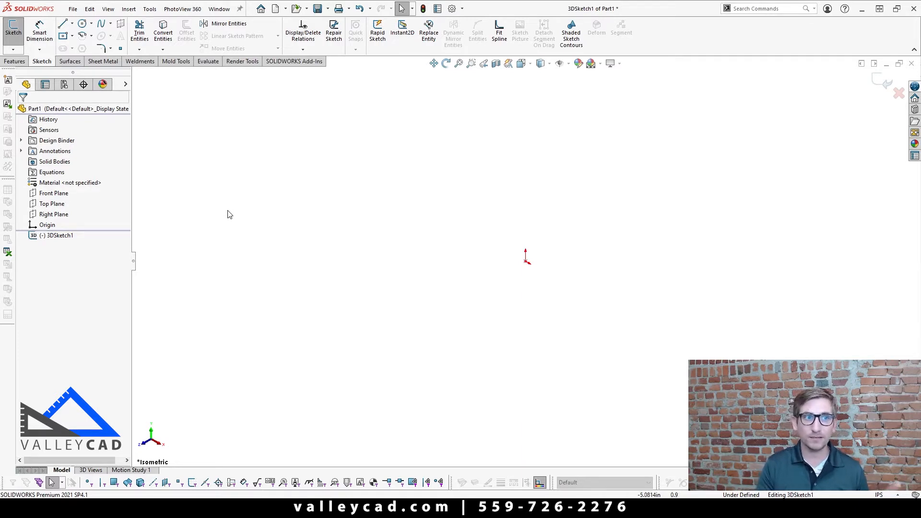
mouse_move(39, 238)
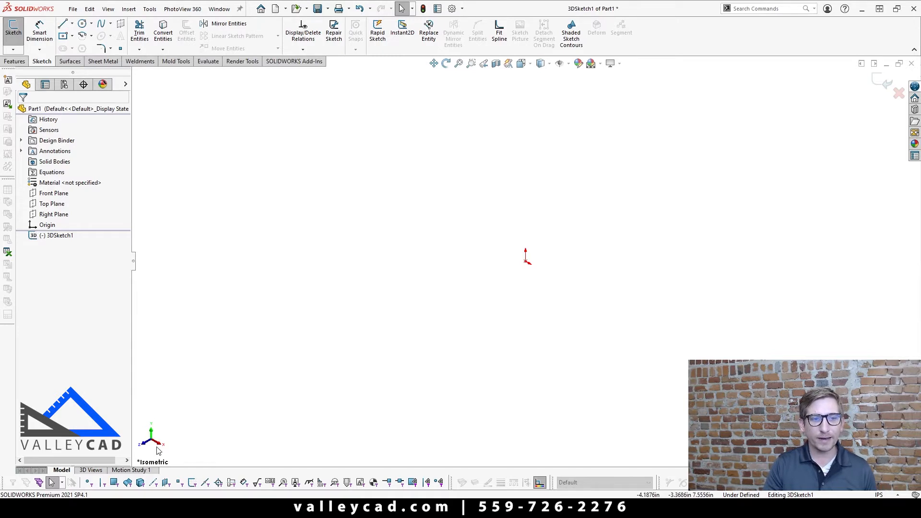
Highlight the Front, Top and Right planes one after another to examine their orientation.
left_click(54, 192)
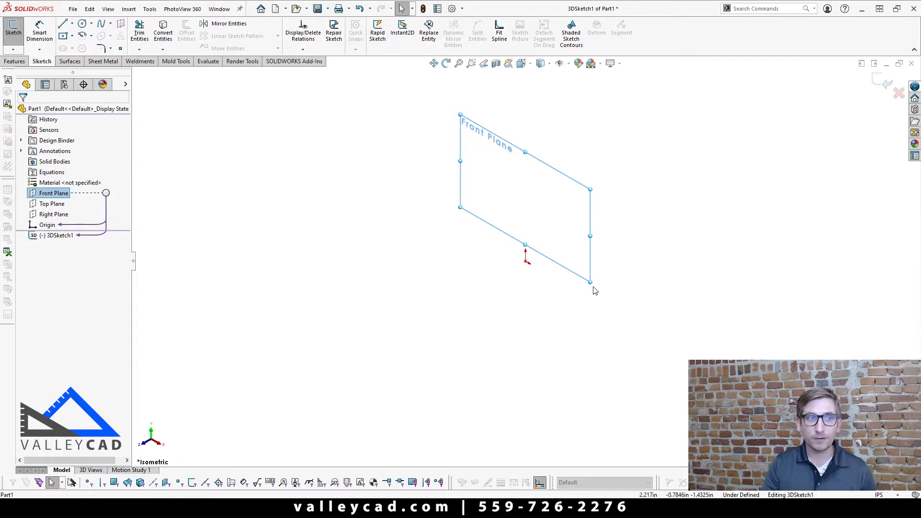
left_click(54, 204)
left_click(54, 204)
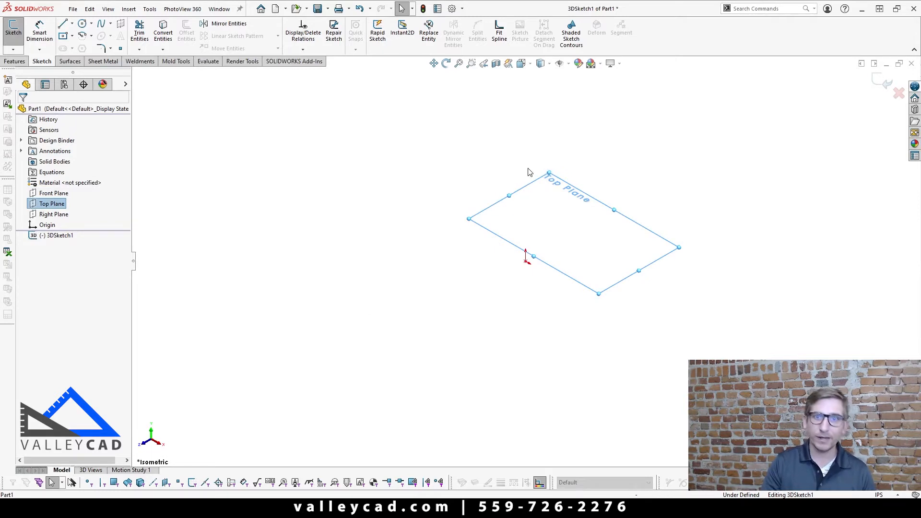
left_click(54, 215)
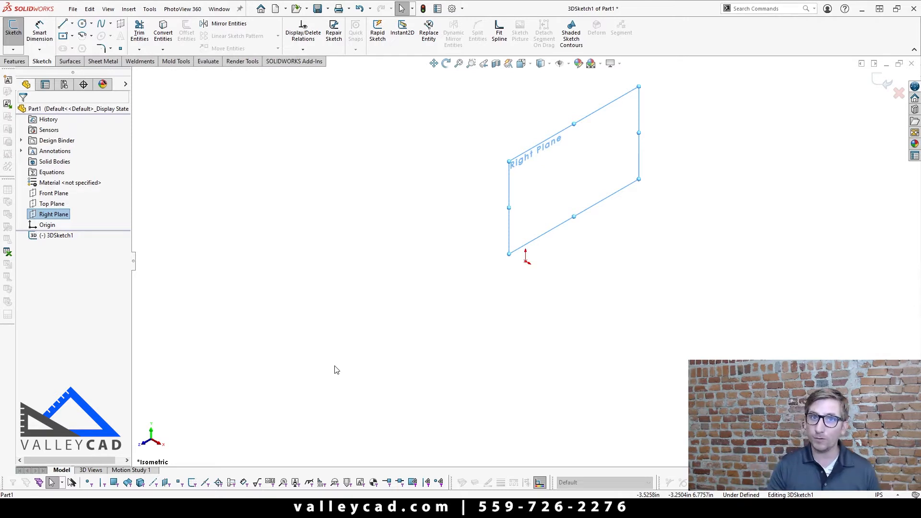
Show the Right Plane in the model and hide it again.
right_click(39, 217)
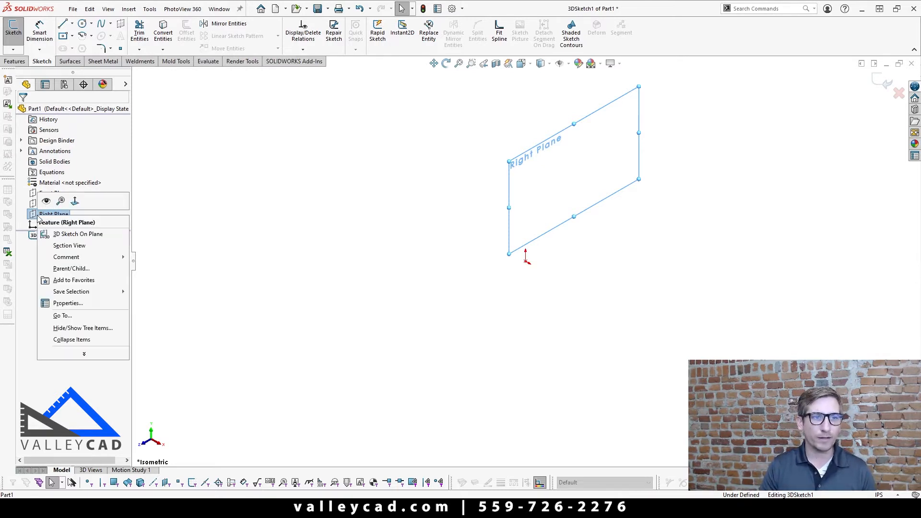
left_click(235, 220)
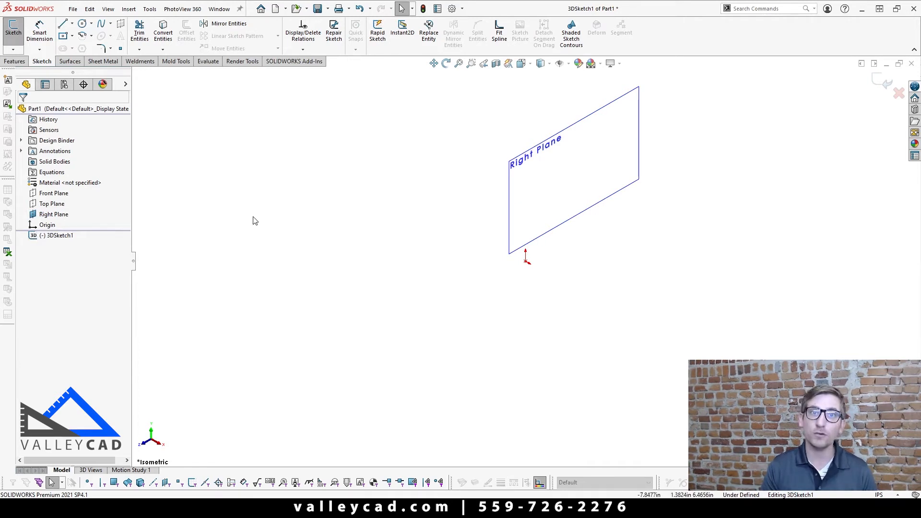
right_click(53, 216)
left_click(56, 202)
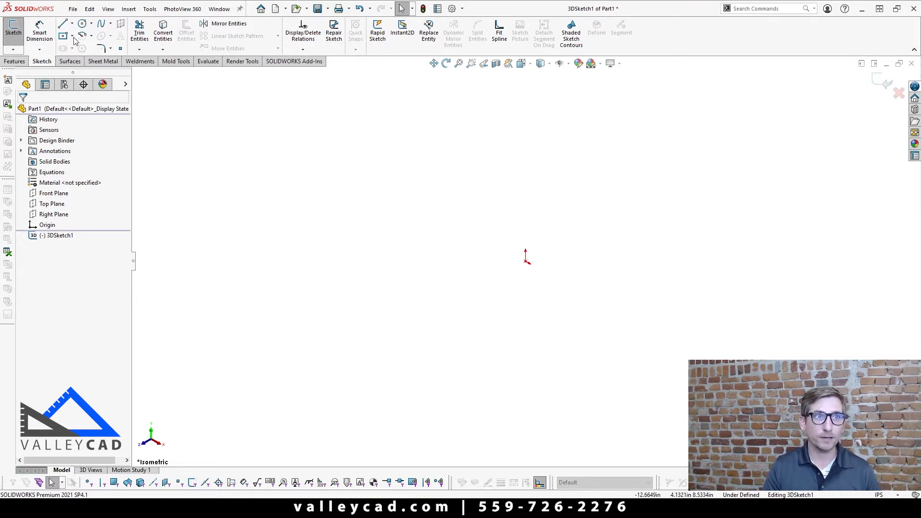
Start the Line tool and cycle its sketching plane through YZ and ZX, ending back on XY.
left_click(65, 24)
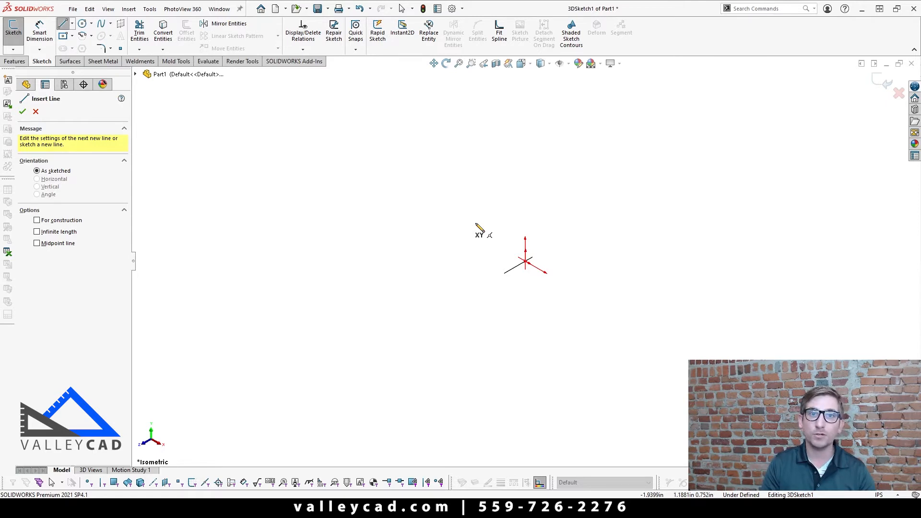
key("Tab")
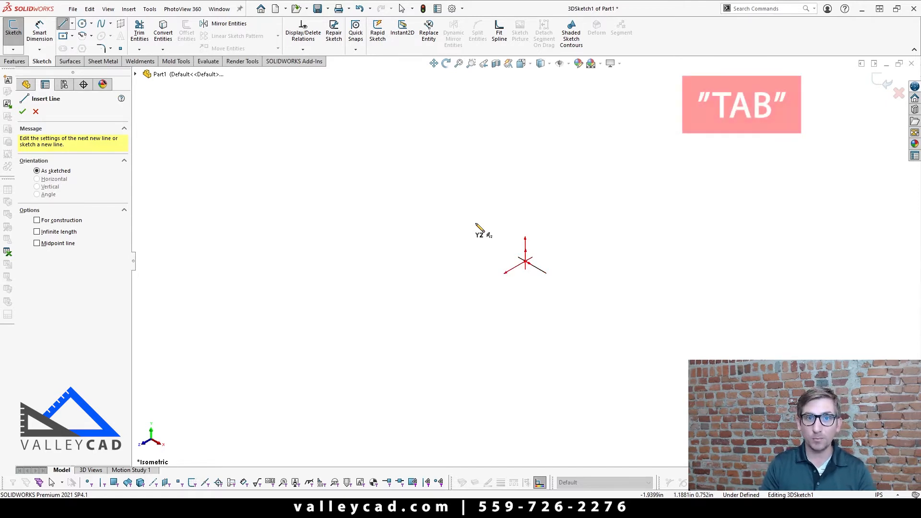
key("Tab")
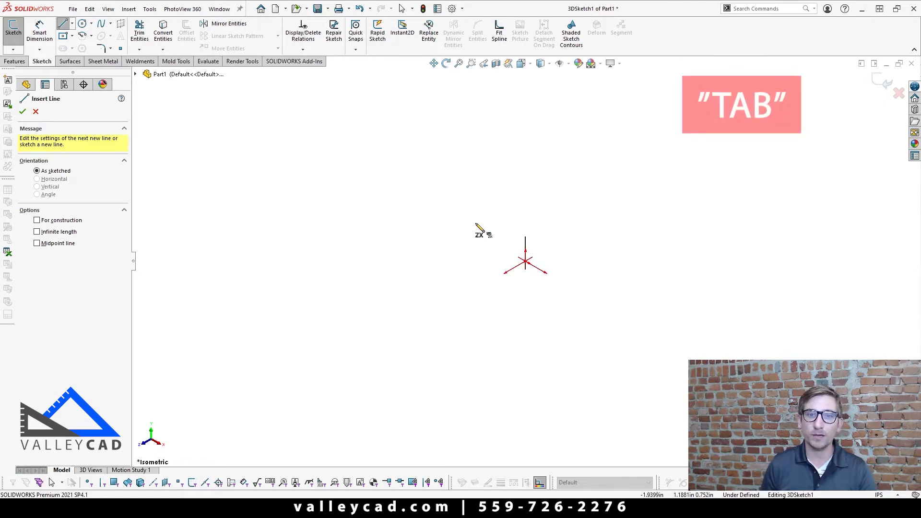
key("Tab")
key("Tab")
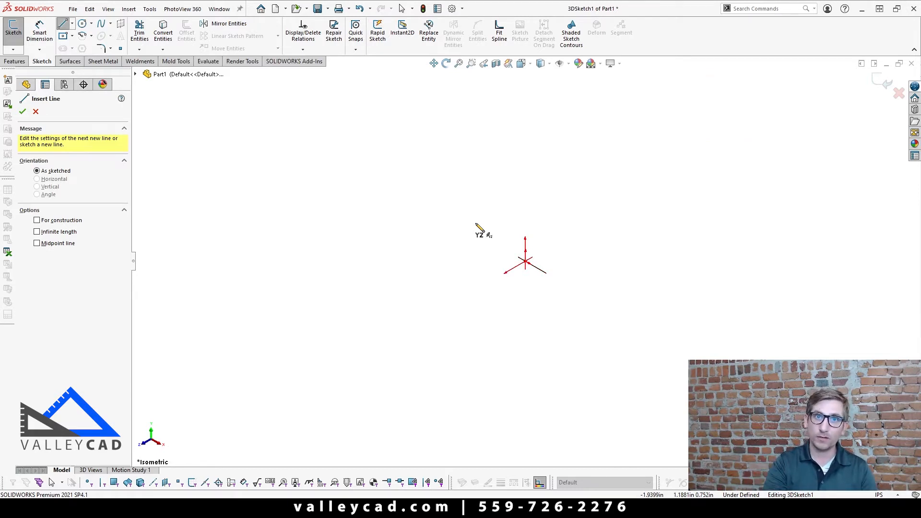
key("Tab")
key("Tab")
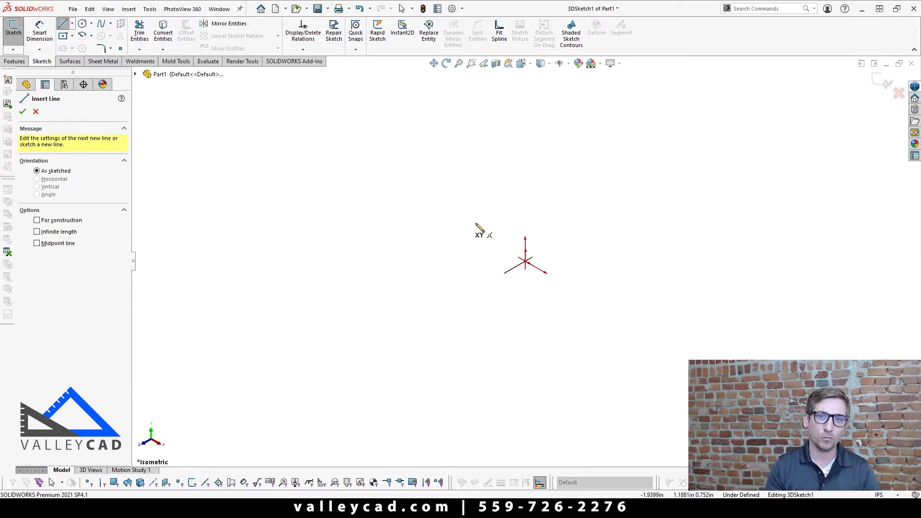
Sketch a trial line about 7.28 in long from the origin on the XY plane, inspect it in 3D, and delete it.
left_click(524, 263)
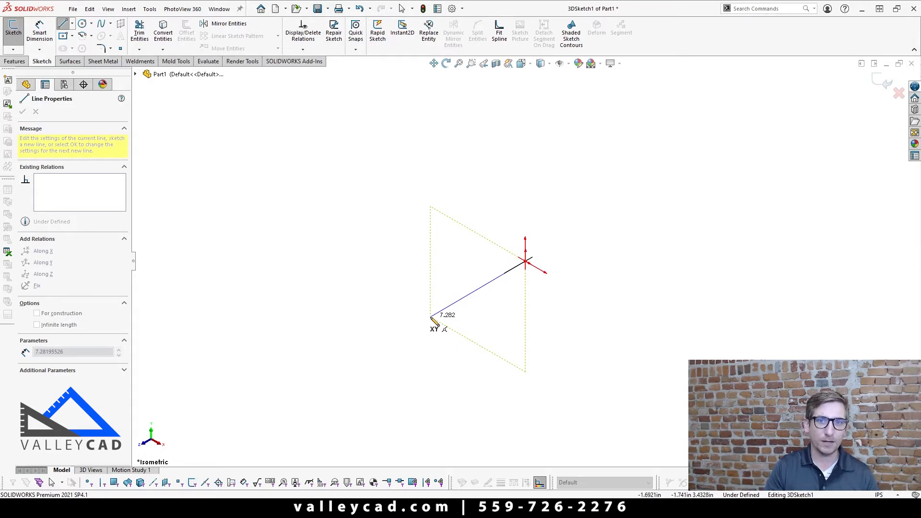
left_click(430, 317)
mouse_move(456, 341)
middle_mouse_down()
mouse_move(498, 297)
mouse_move(561, 319)
mouse_move(592, 341)
mouse_move(468, 312)
mouse_move(450, 331)
middle_mouse_up()
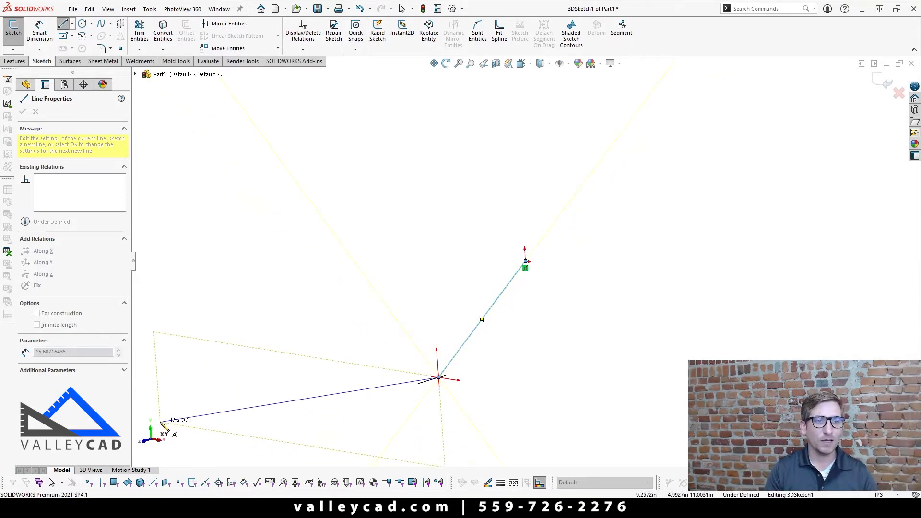
mouse_move(460, 335)
middle_mouse_down()
mouse_move(472, 326)
mouse_move(447, 364)
mouse_move(455, 387)
middle_mouse_up()
key("ctrl+7")
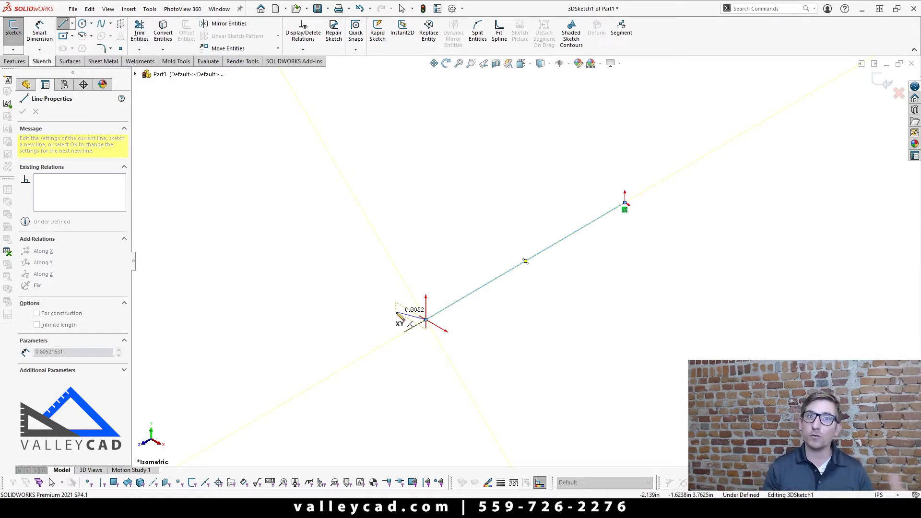
key("Escape")
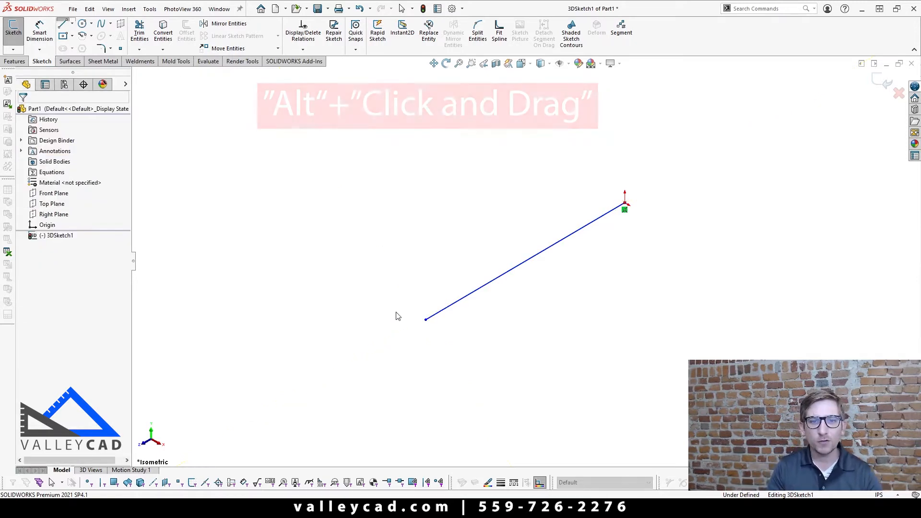
left_click_drag(618, 320, 430, 226)
key("Delete")
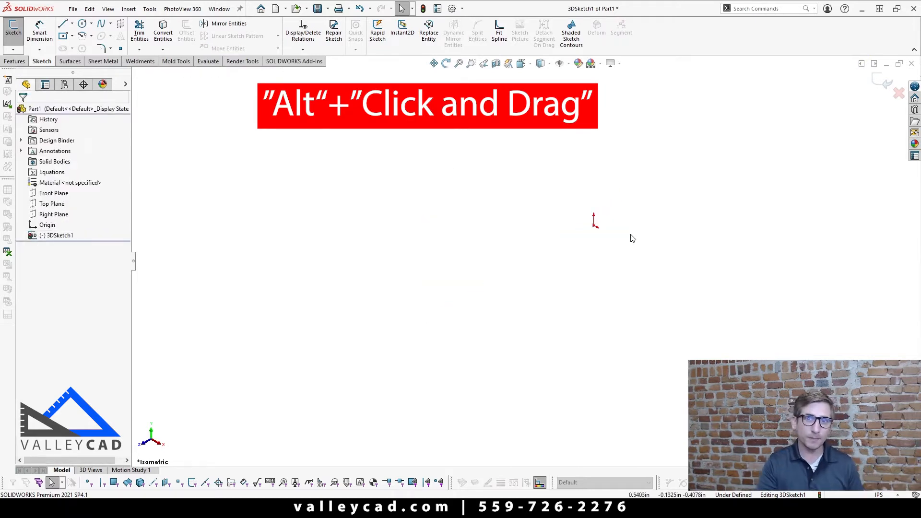
Sketch a vertical centerline about 2.27 in long from the origin up along the Y axis.
left_click(71, 24)
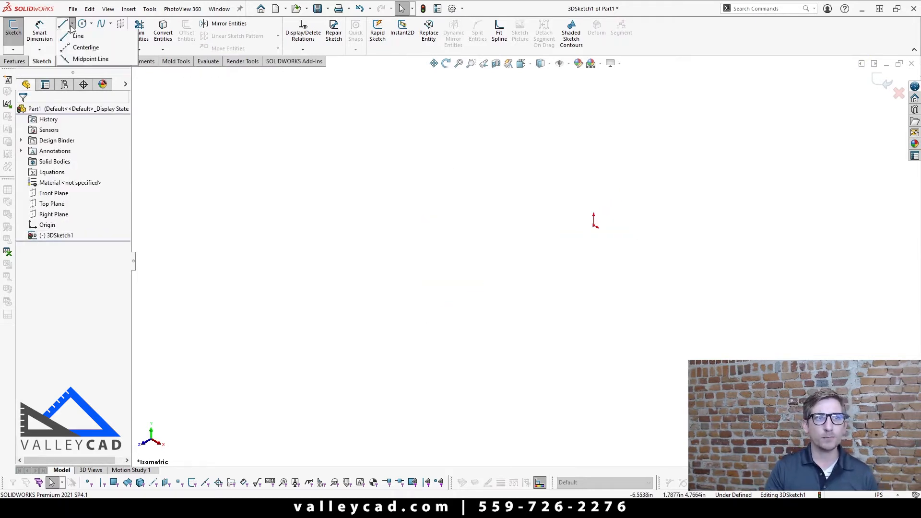
left_click(81, 45)
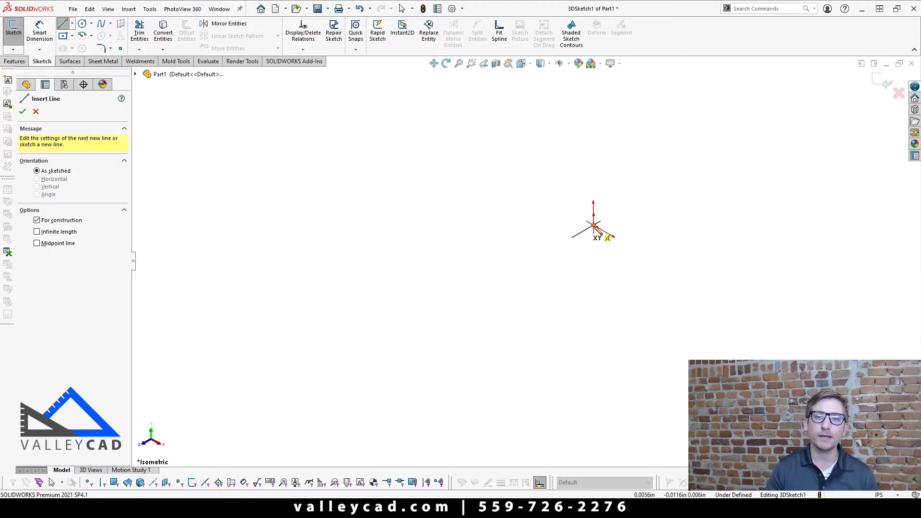
left_click(593, 226)
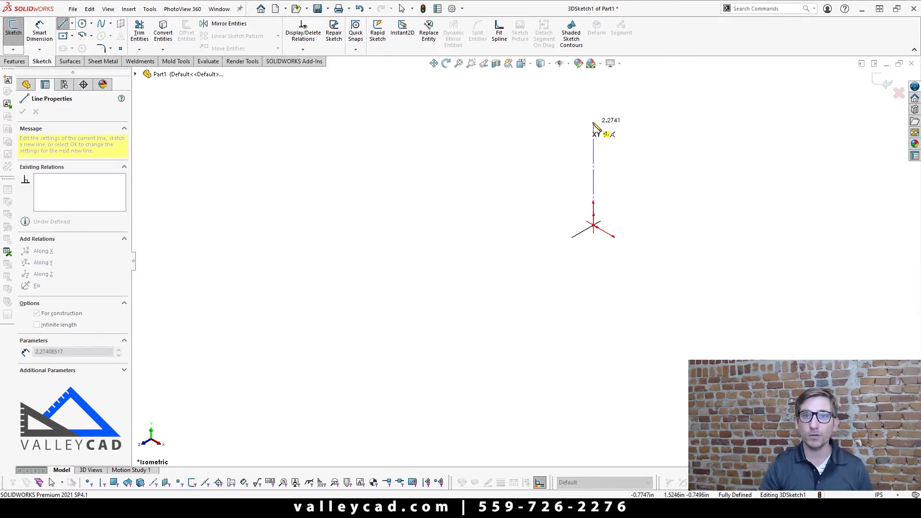
left_click(594, 124)
key("Escape")
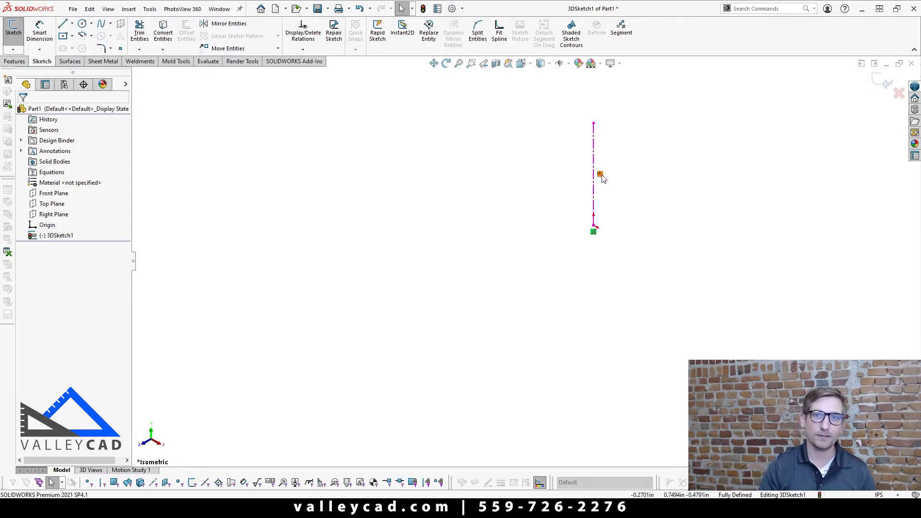
Sketch a line about 1.97 in long from the centerline's upper end along the Z axis on the YZ plane.
left_click(62, 23)
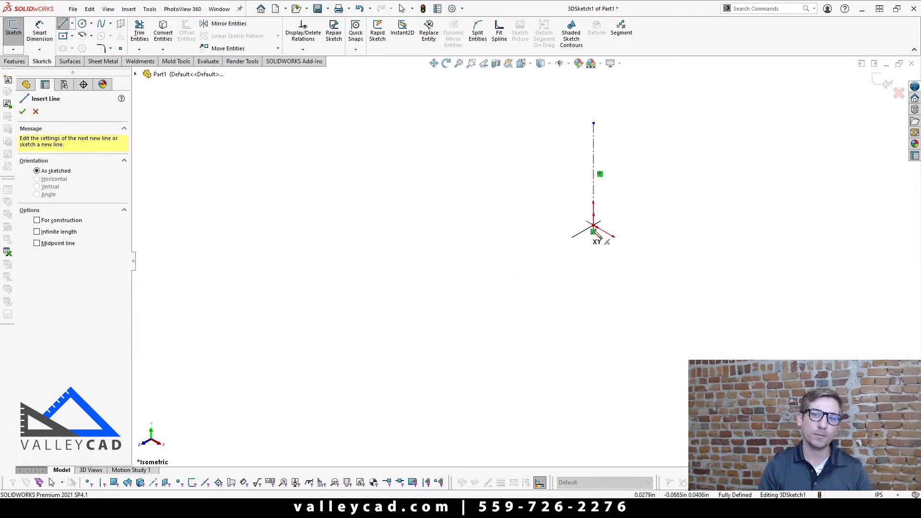
left_click(593, 123)
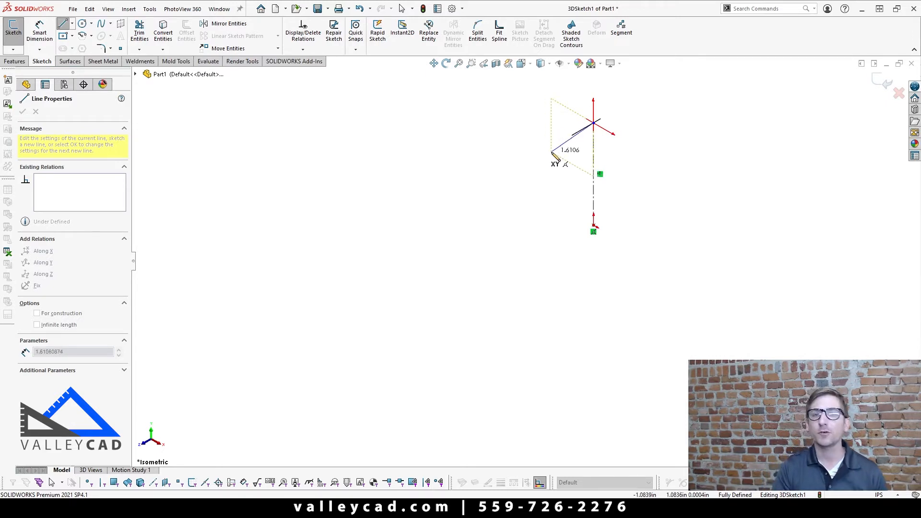
key("Tab")
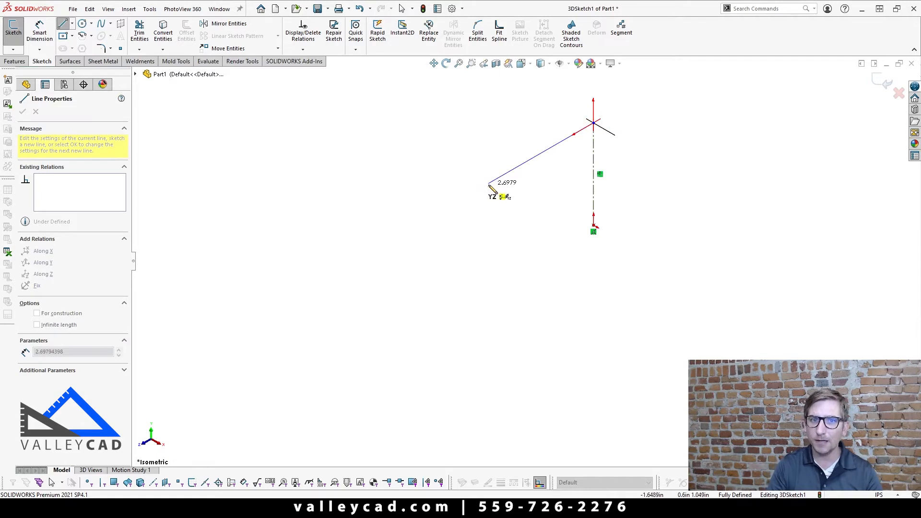
left_click(517, 167)
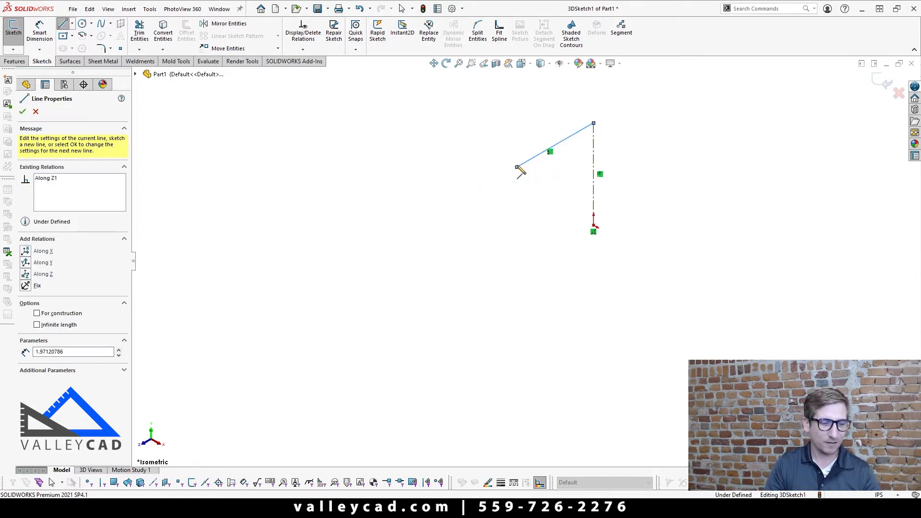
key("Escape")
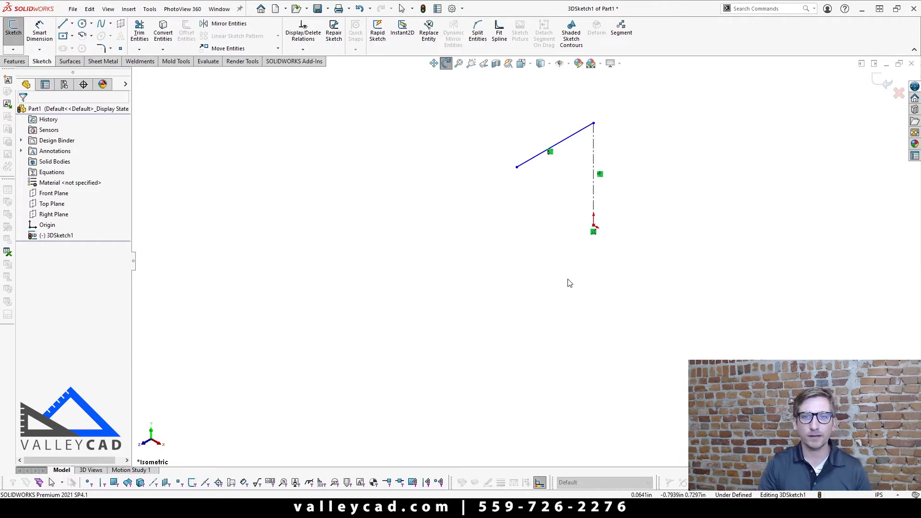
Sketch a line about 1.24 in long along the X axis on the XY plane from the free end of the Z-direction line.
mouse_move(570, 283)
middle_mouse_down()
mouse_move(574, 253)
mouse_move(602, 281)
mouse_move(617, 226)
mouse_move(578, 232)
middle_mouse_up()
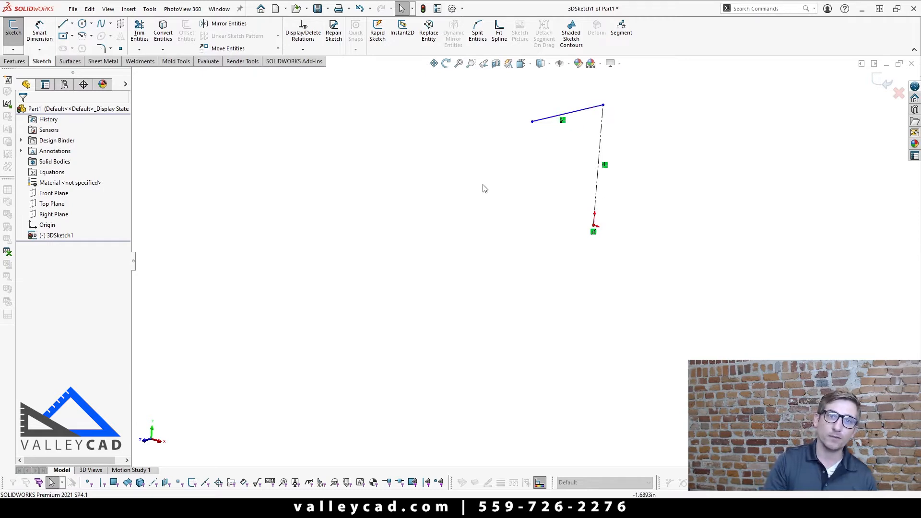
key("ctrl+7")
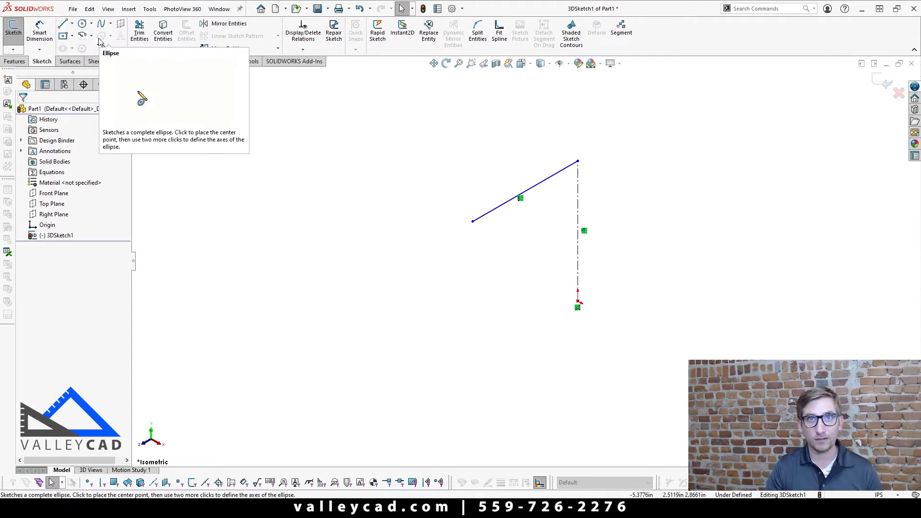
left_click(64, 24)
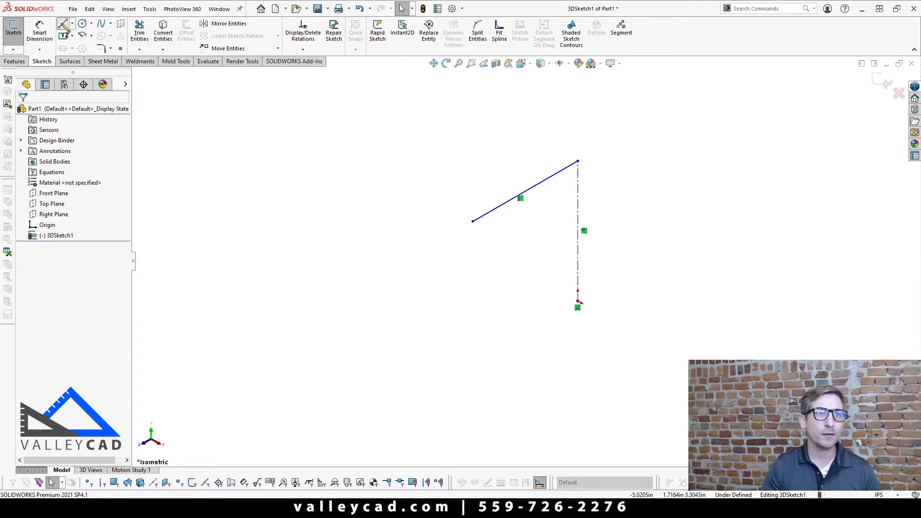
left_click(474, 222)
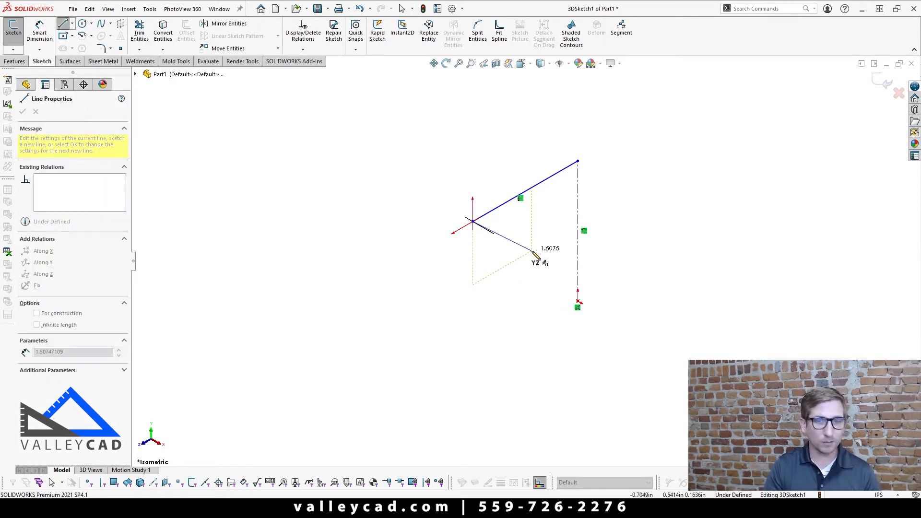
key("Tab")
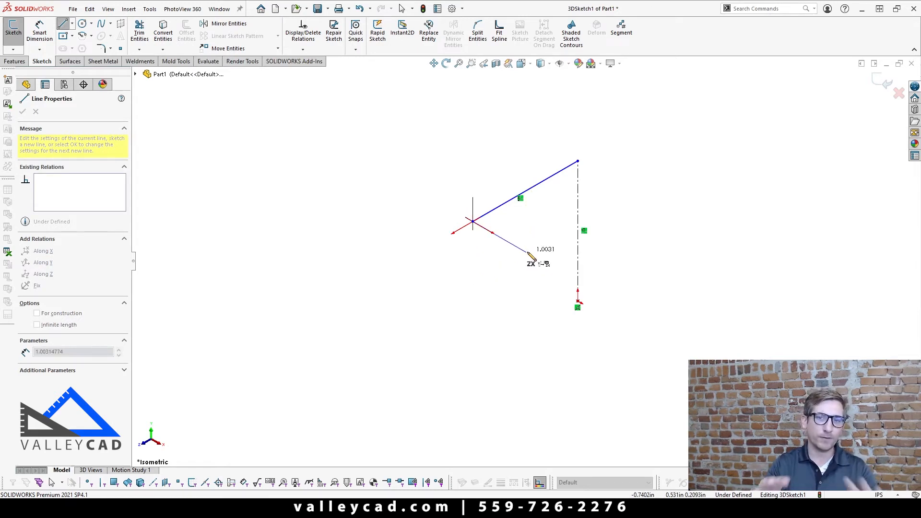
key("Tab")
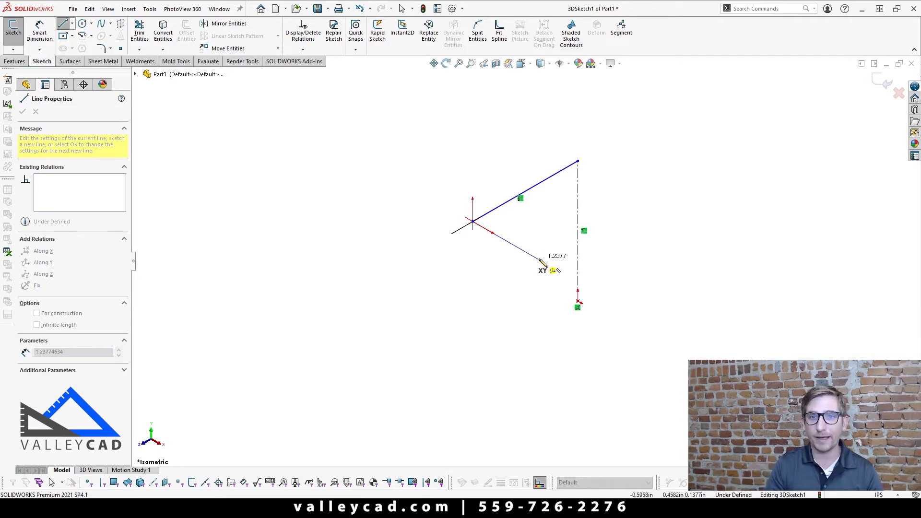
left_click(539, 259)
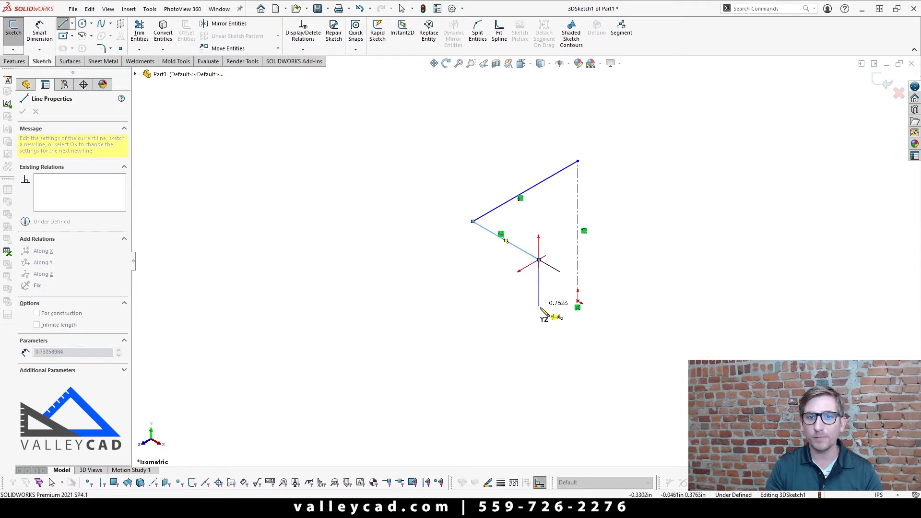
Continue the chain with a line straight down along Y and a line about 1.30 in long along Z on the YZ plane.
left_click(539, 345)
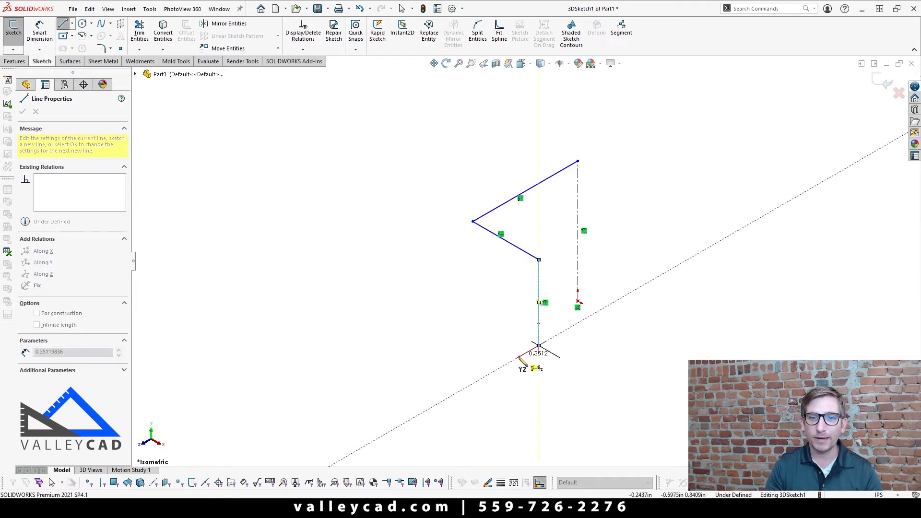
left_click(472, 388)
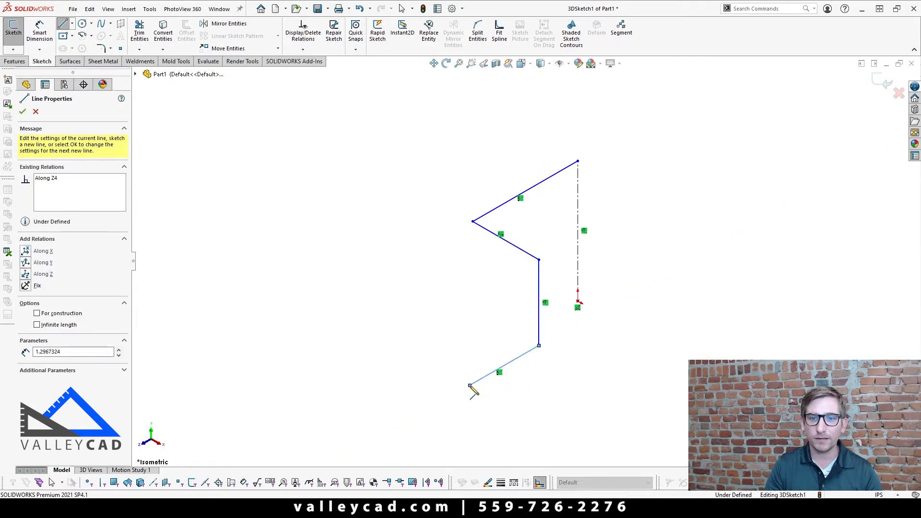
key("Escape")
mouse_move(478, 391)
middle_mouse_down()
mouse_move(570, 372)
mouse_move(528, 302)
mouse_move(472, 294)
mouse_move(446, 332)
mouse_move(503, 322)
mouse_move(577, 351)
mouse_move(584, 371)
middle_mouse_up()
key("ctrl+7")
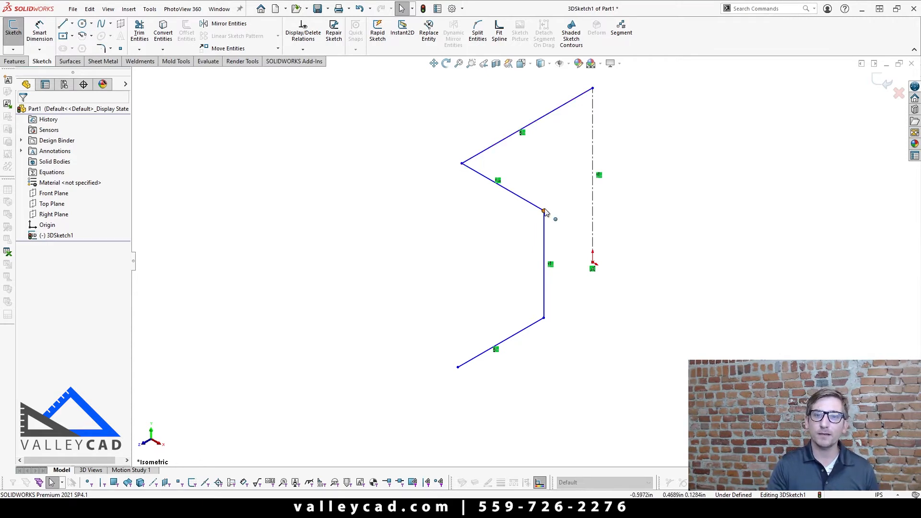
Fillet the three corners between the solid lines with a 0.5 in radius.
left_click(101, 48)
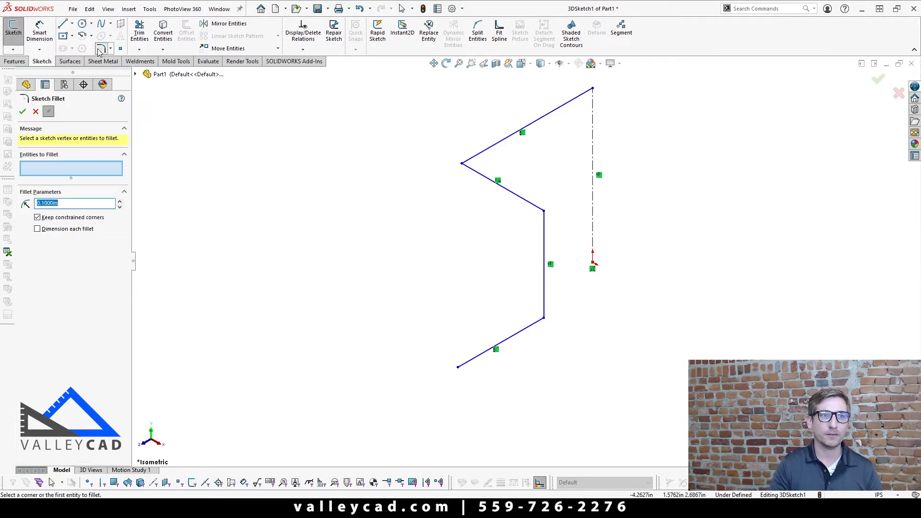
left_click(462, 163)
left_click(543, 209)
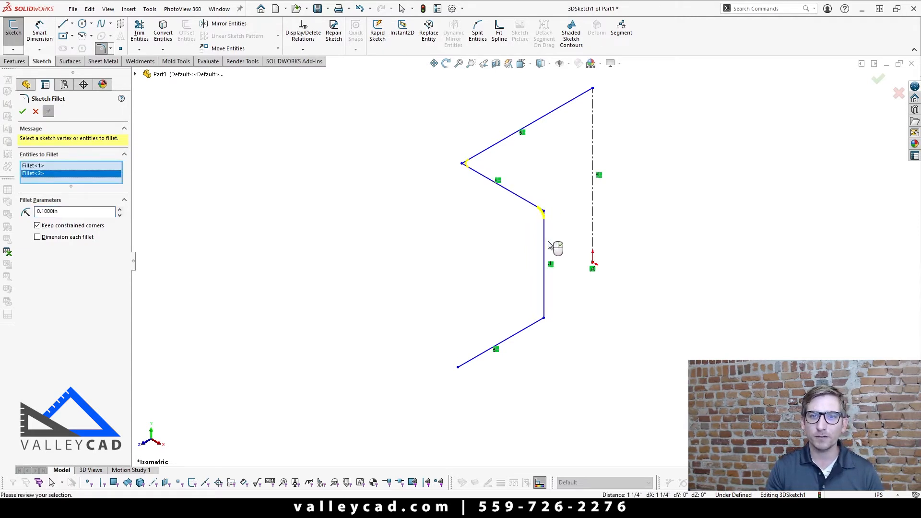
left_click(544, 318)
double_click(72, 219)
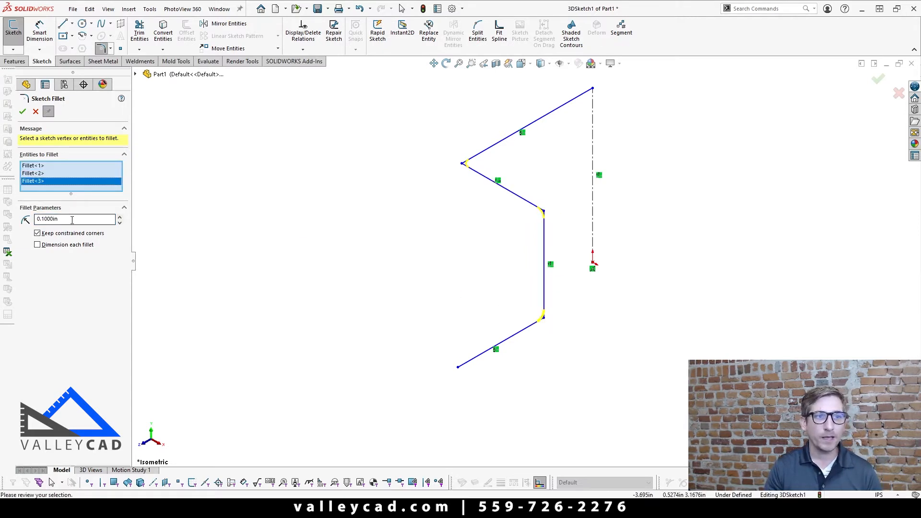
type(".5")
key("Return")
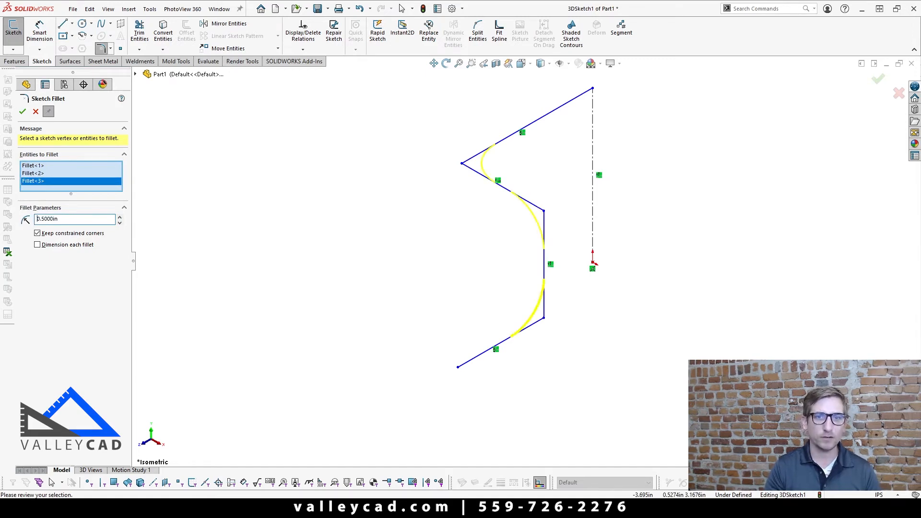
left_click(23, 111)
Inspect the filleted path in top, right, front and isometric views, and close the Sketch Fillet command.
mouse_move(386, 290)
middle_mouse_down()
mouse_move(476, 321)
mouse_move(422, 267)
mouse_move(368, 272)
mouse_move(350, 308)
mouse_move(344, 372)
middle_mouse_up()
key("ctrl+5")
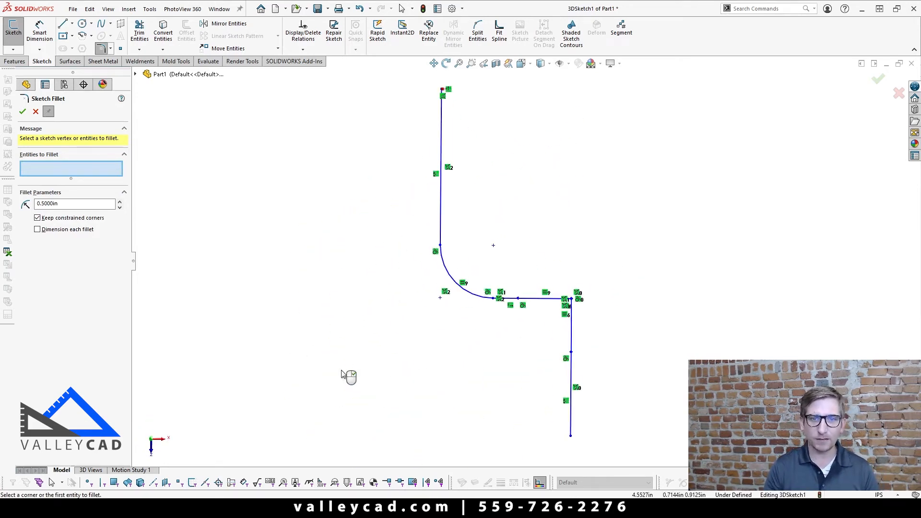
key("f")
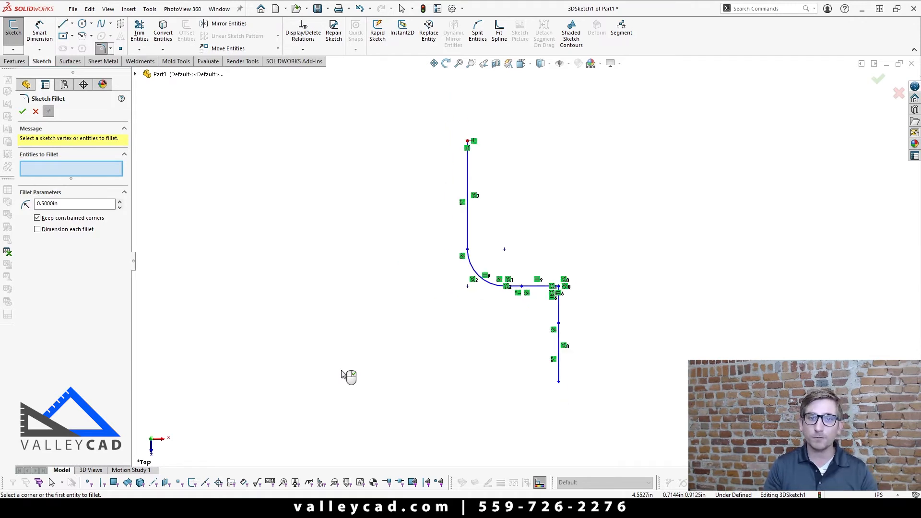
key("ctrl+4")
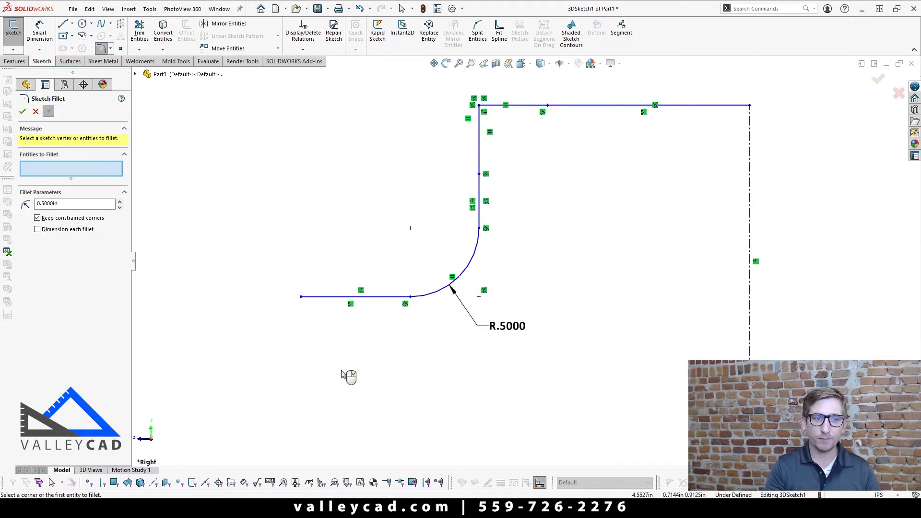
key("ctrl+1")
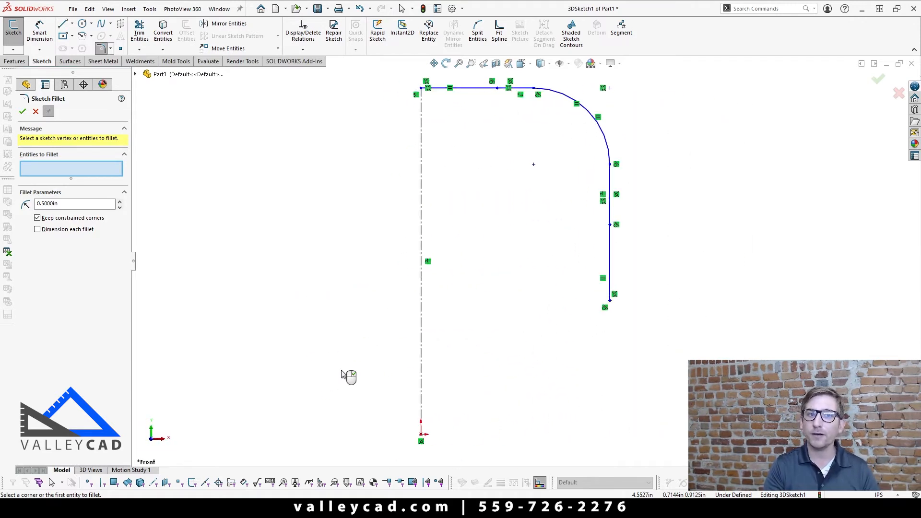
key("ctrl+7")
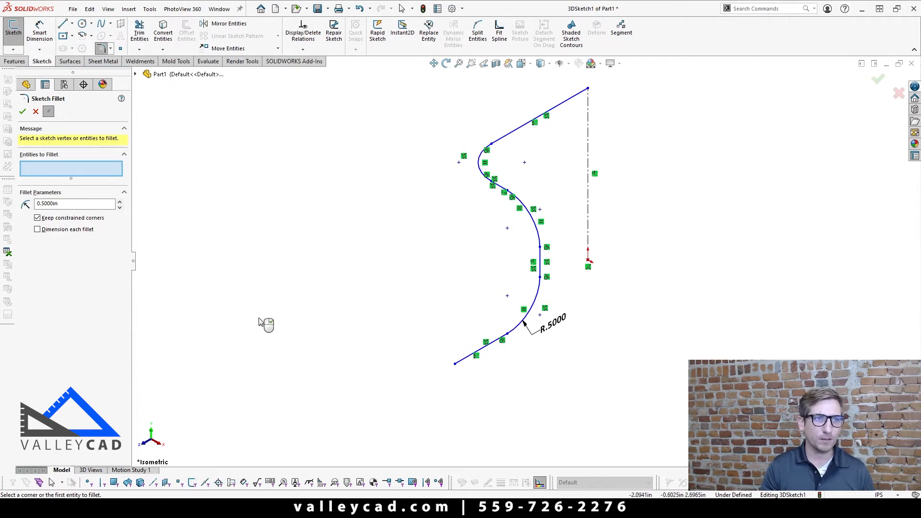
left_click(22, 111)
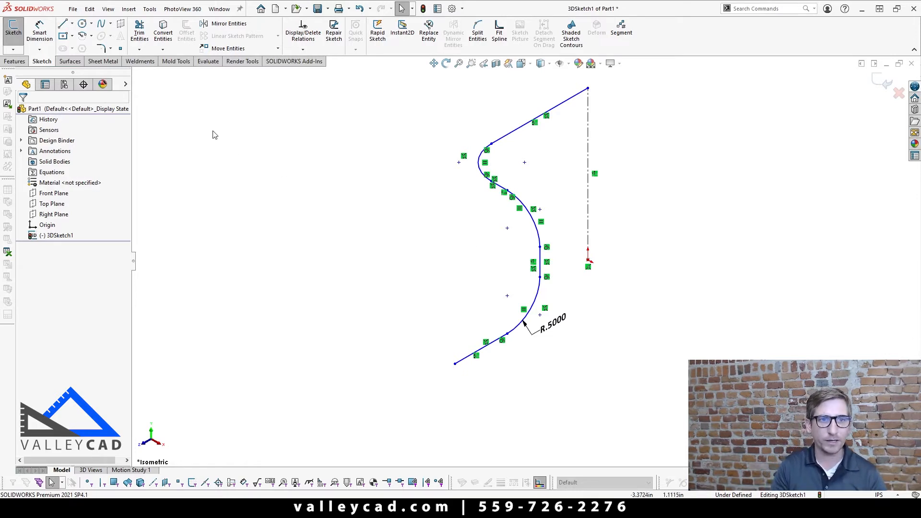
key("l")
left_click(365, 232)
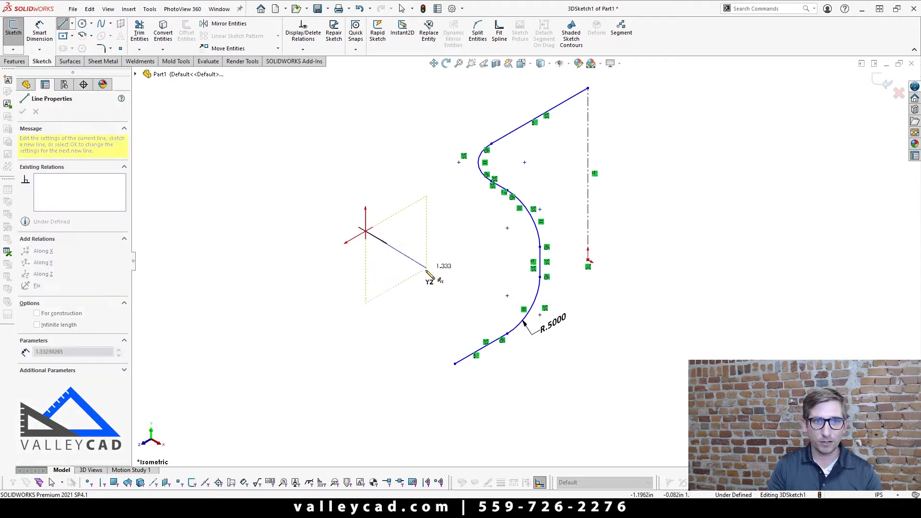
key("Escape")
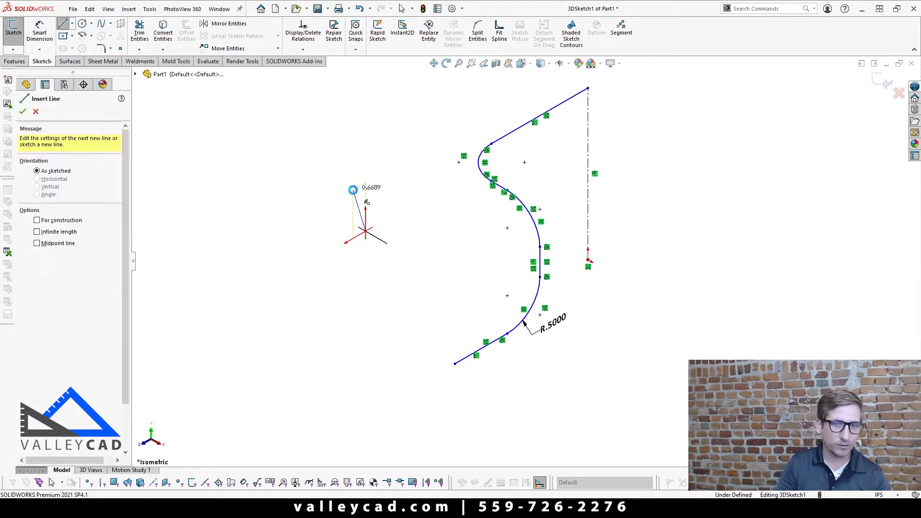
key("Escape")
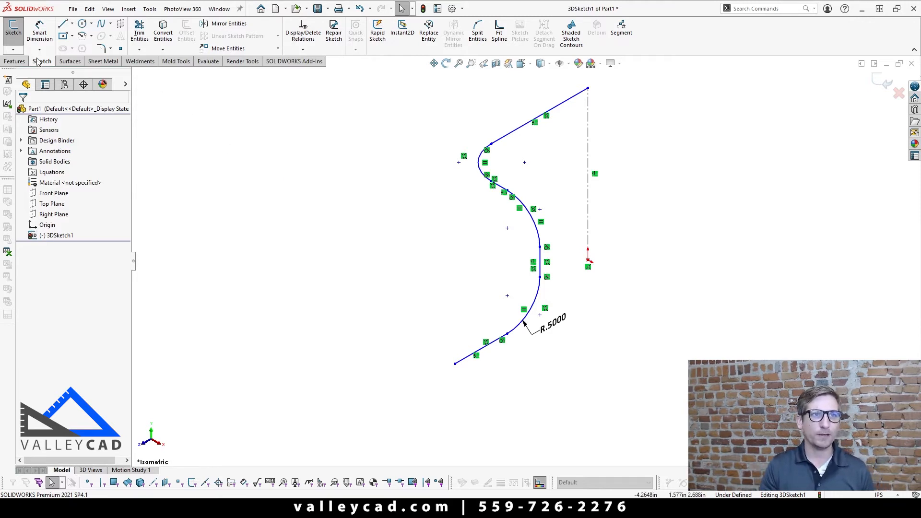
Create a 3D sketch plane coincident with the path's lower end point and parallel to the Front Plane.
left_click(121, 26)
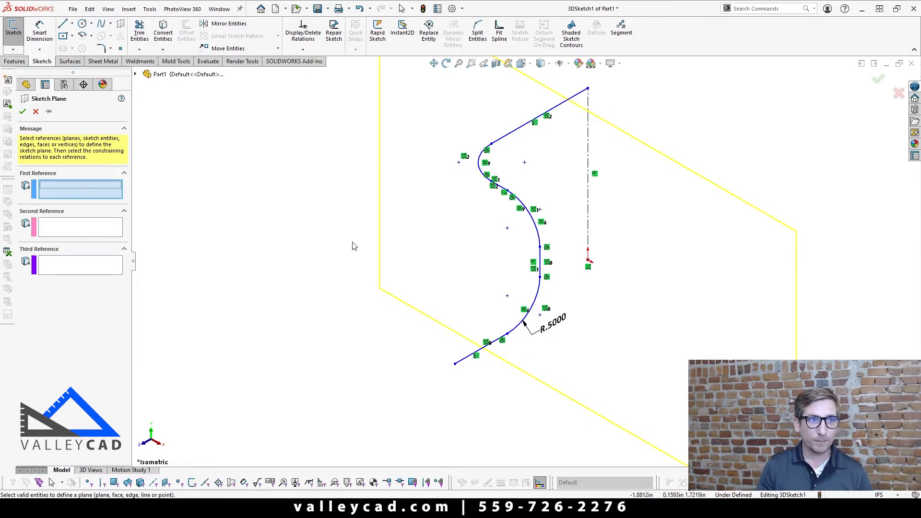
scroll(521, 277, "up", 2)
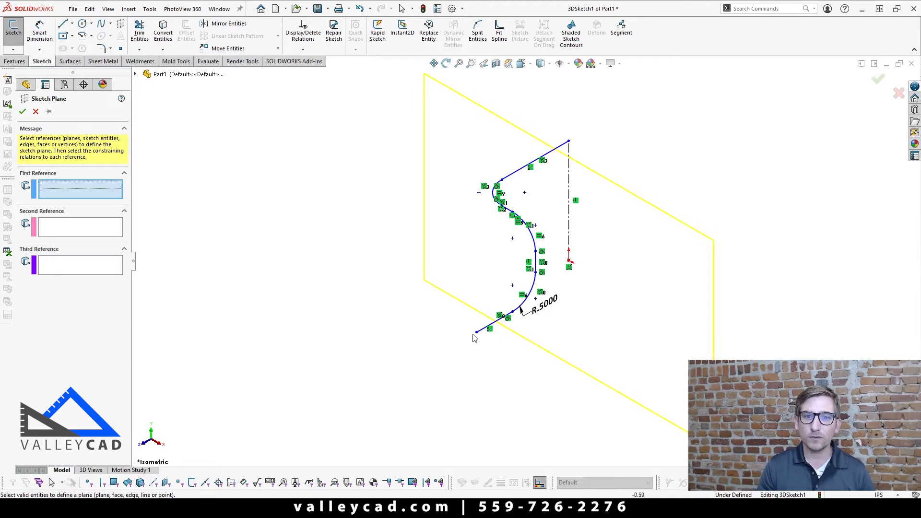
left_click(476, 332)
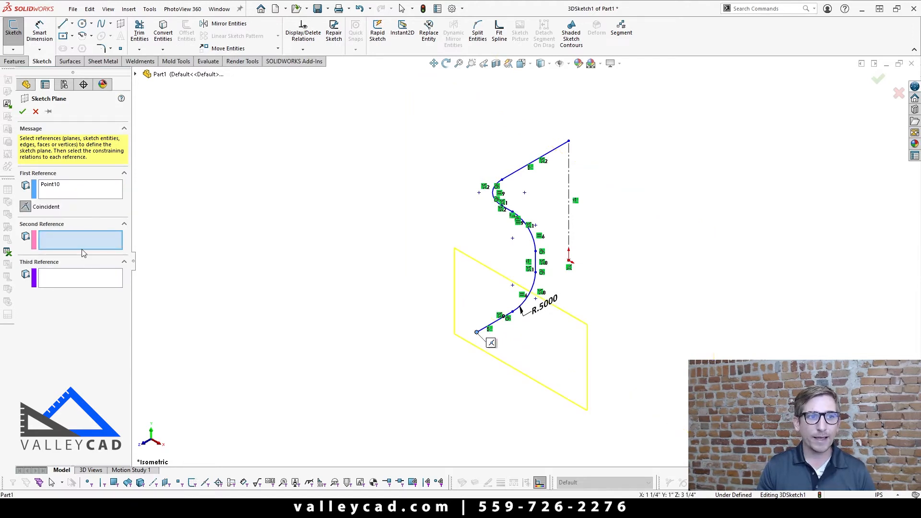
left_click(136, 74)
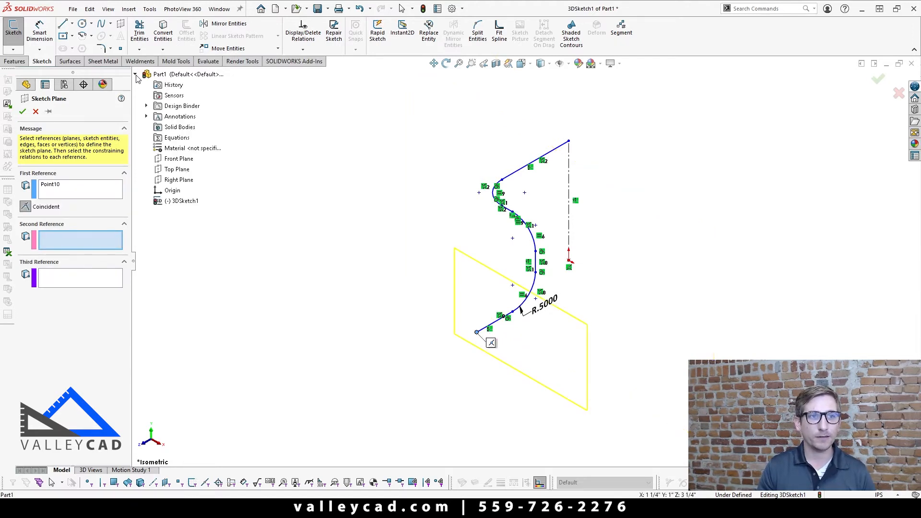
left_click(181, 162)
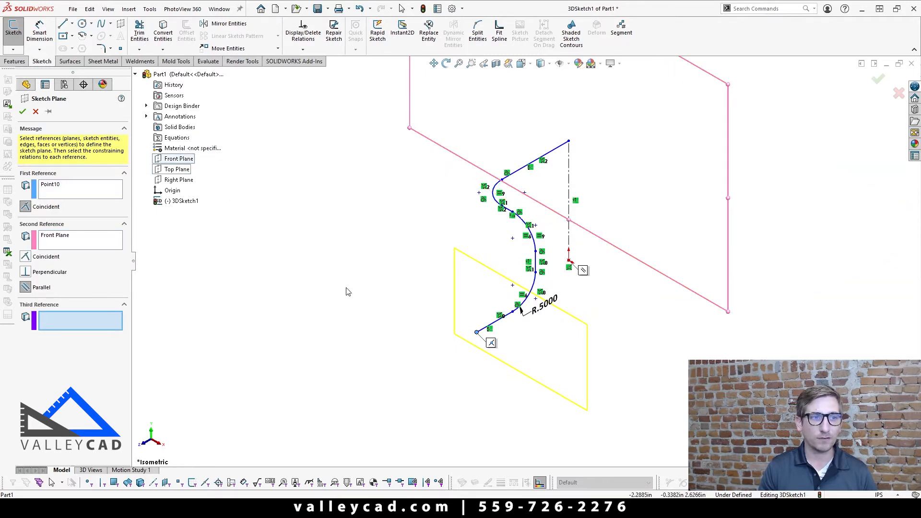
mouse_move(345, 290)
middle_mouse_down()
mouse_move(372, 307)
mouse_move(362, 290)
mouse_move(328, 293)
middle_mouse_up()
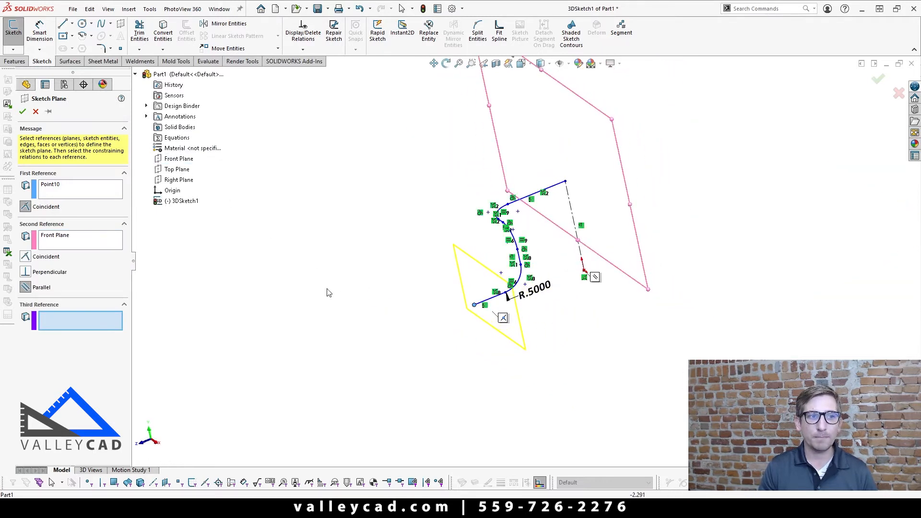
left_click(27, 272)
left_click(27, 288)
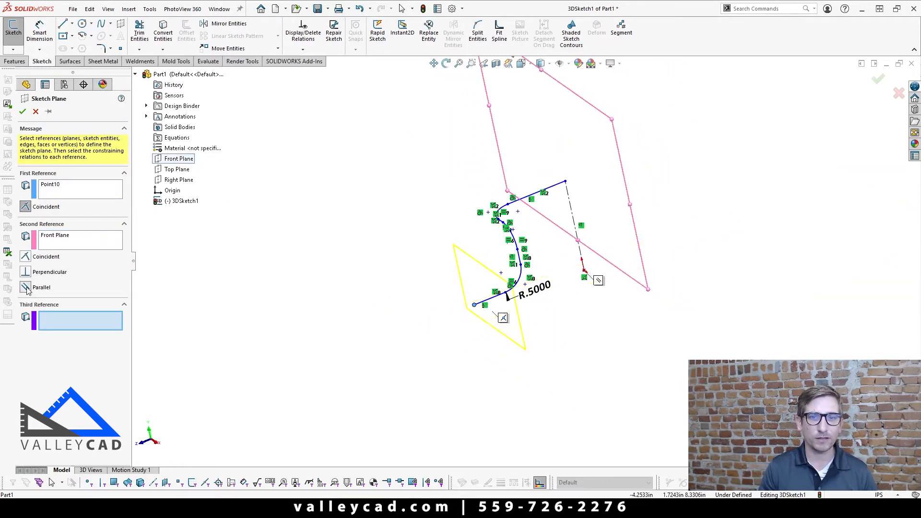
scroll(244, 281, "up", 2)
middle_click_drag(279, 289, 302, 307)
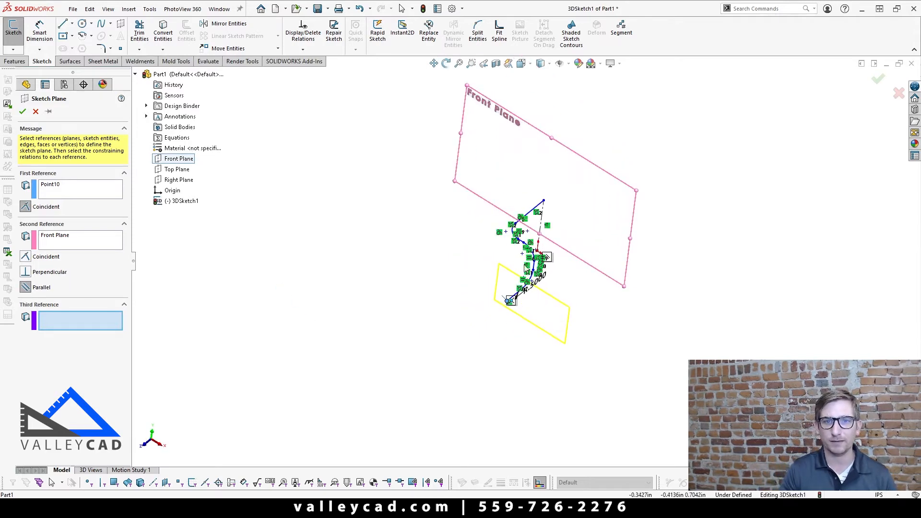
scroll(302, 307, "down", 3)
left_click(23, 112)
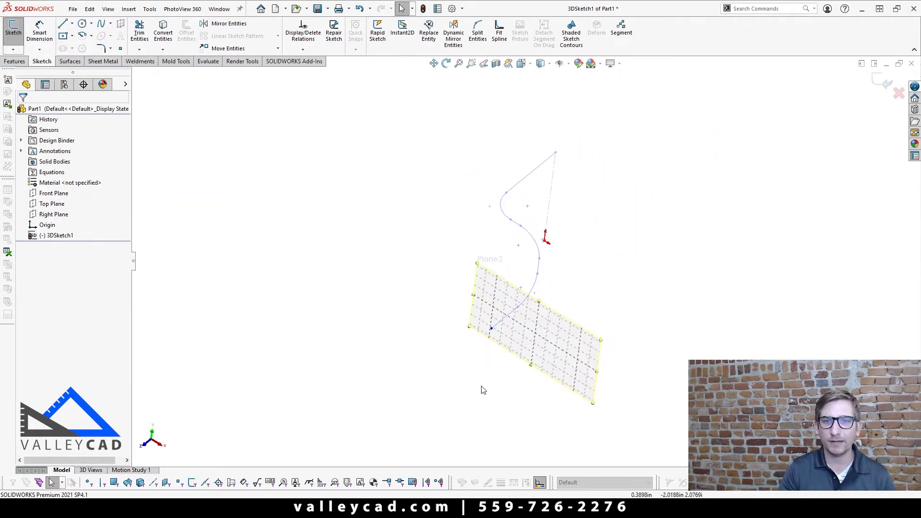
Enlarge the new sketch plane from its upper corner and deactivate it to return to general 3D sketching.
key("ctrl+7")
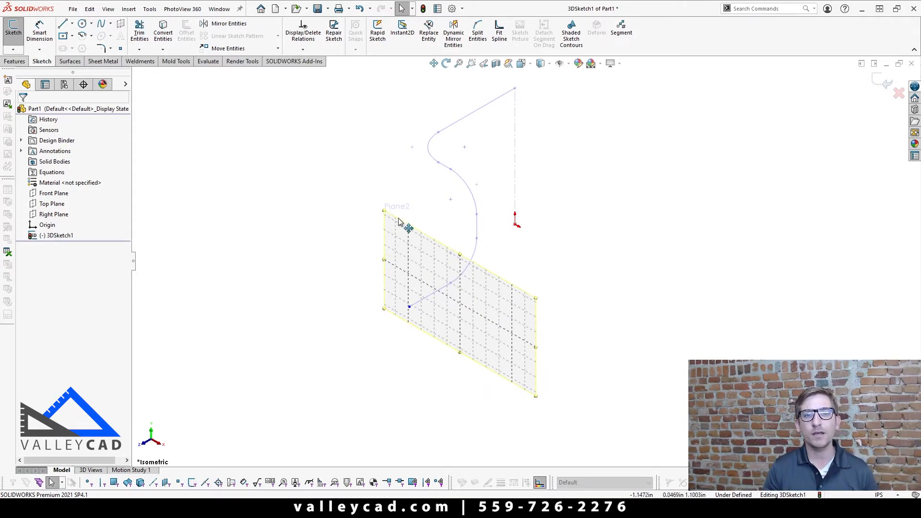
left_click_drag(386, 210, 348, 156)
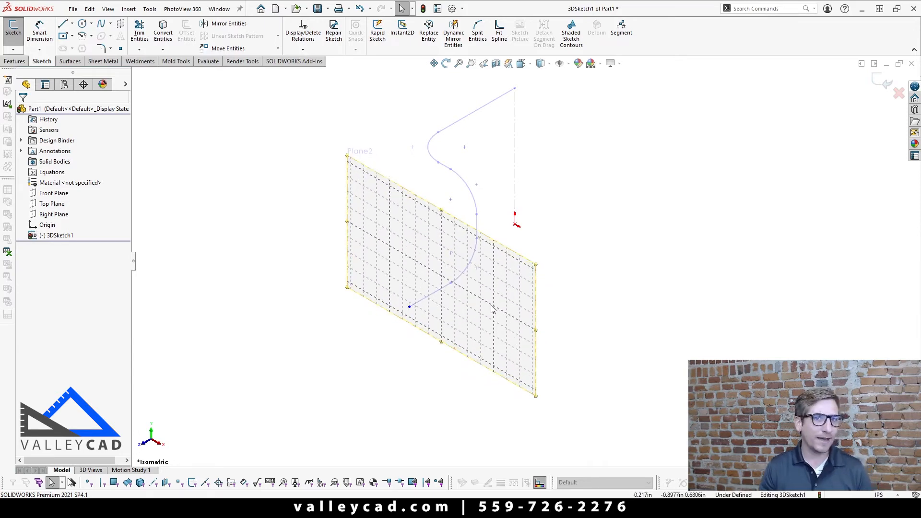
double_click(257, 226)
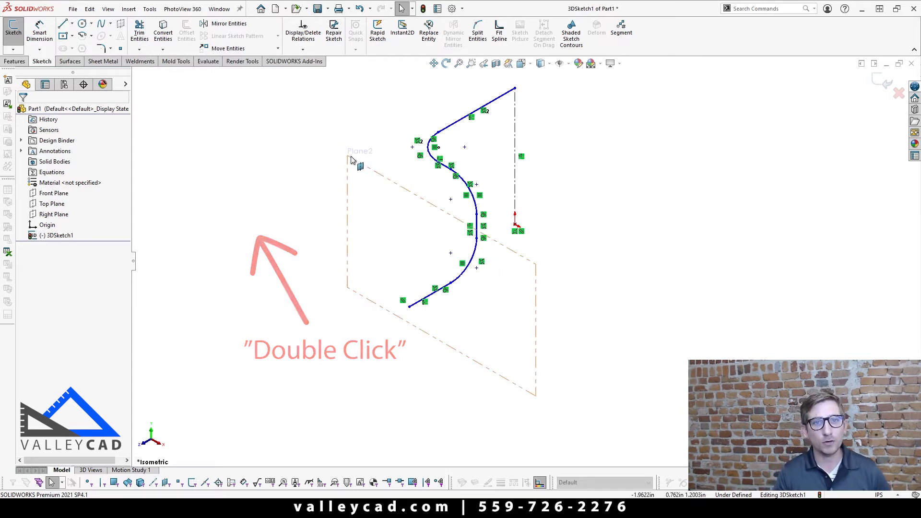
Activate the sketch plane and sketch an angled line about 2.28 in long on it from the path's lower end point.
double_click(536, 328)
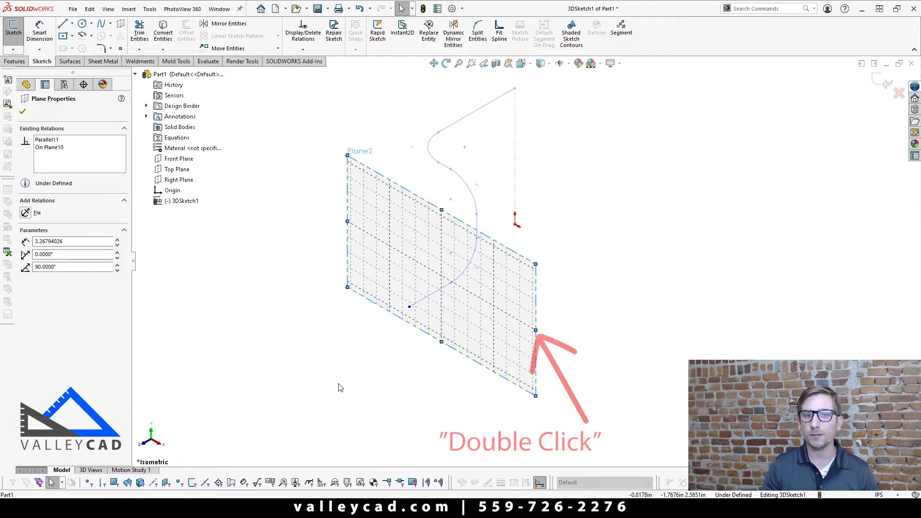
key("l")
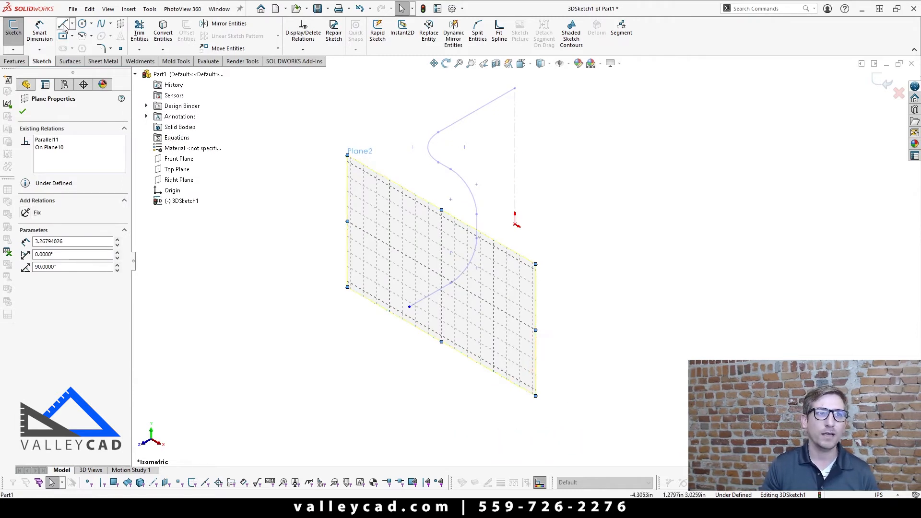
left_click(410, 306)
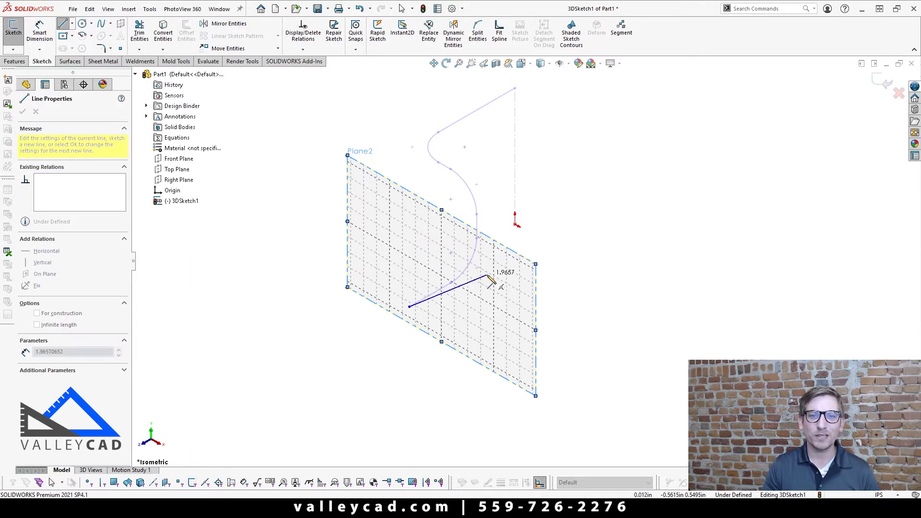
left_click(502, 277)
right_click(513, 263)
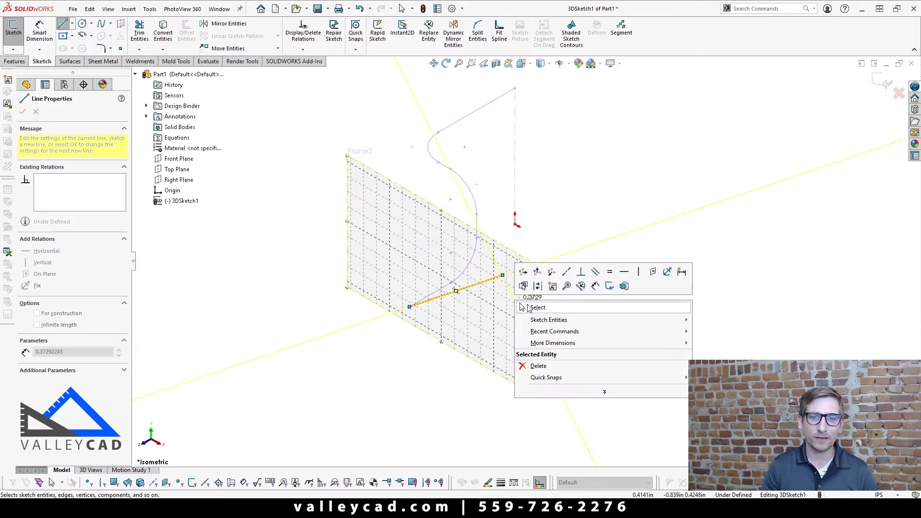
left_click(531, 310)
In the front view, sketch a horizontal construction line about 1.79 in long from the angled line's start point.
left_click(147, 446)
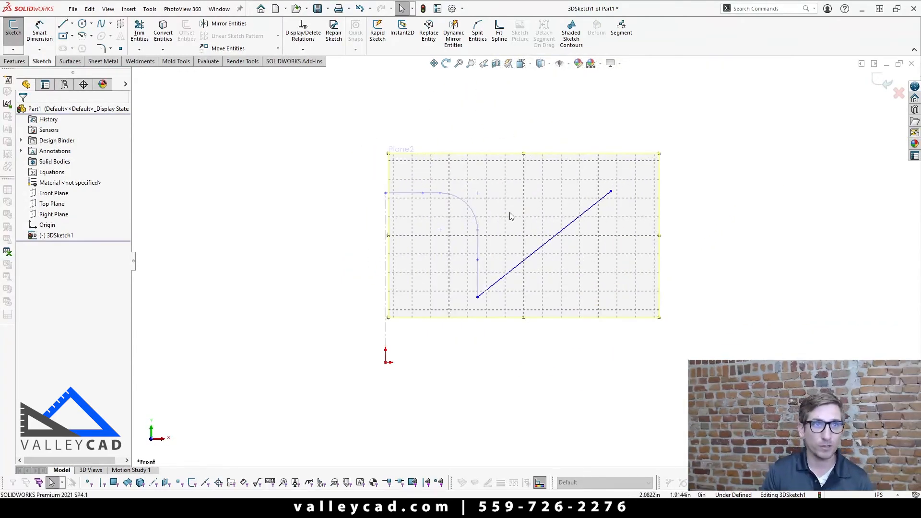
left_click(67, 25)
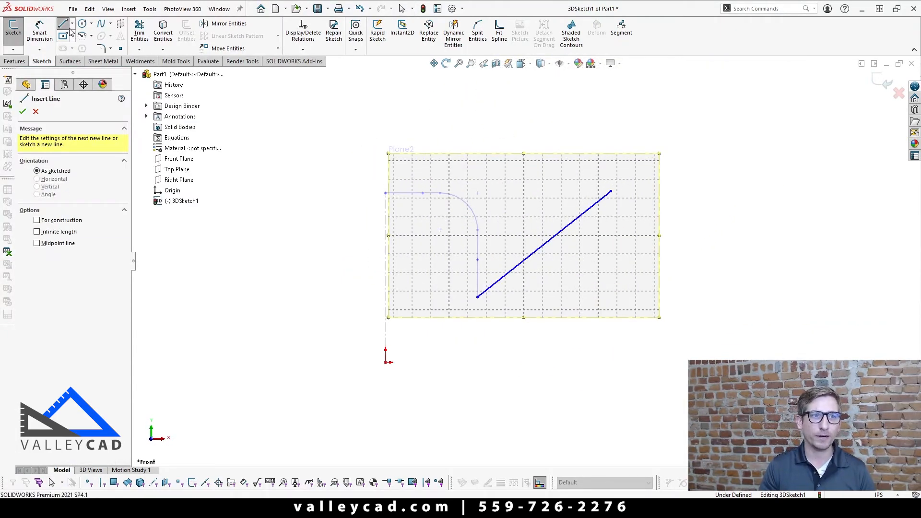
left_click(478, 298)
left_click(611, 297)
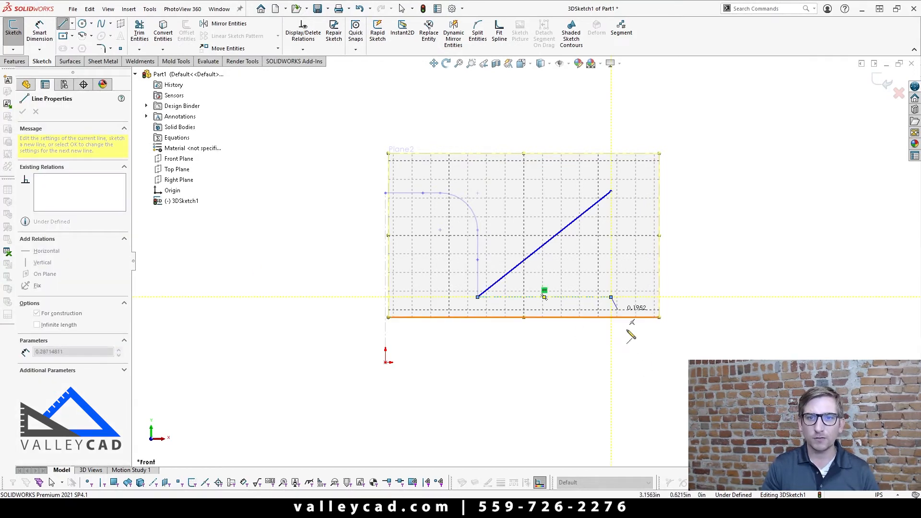
right_click(643, 330)
left_click(667, 373)
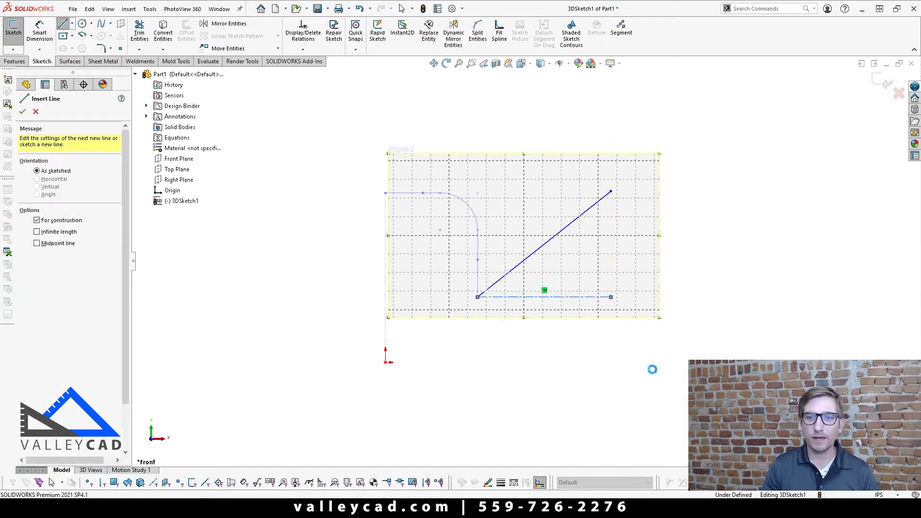
Dimension the angle between the horizontal construction line and the angled line as 40°.
left_click(30, 35)
left_click(527, 297)
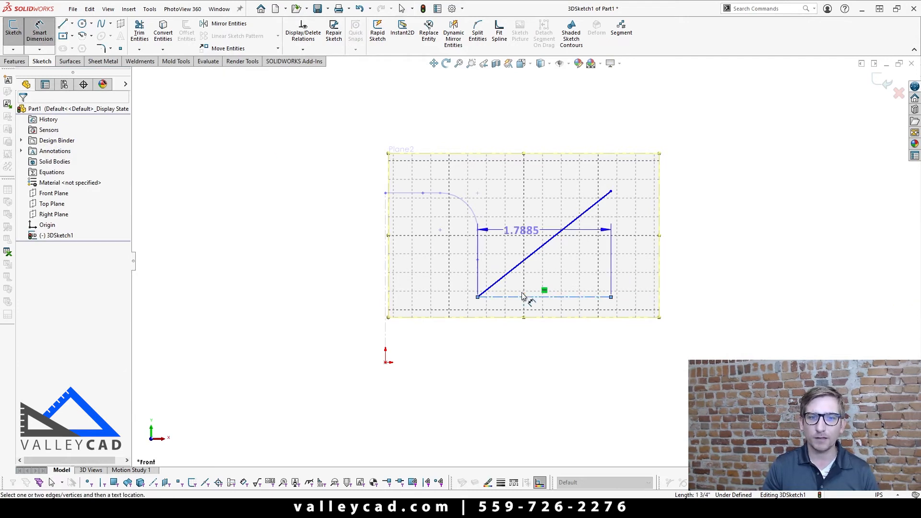
left_click(527, 257)
left_click(581, 269)
type("40")
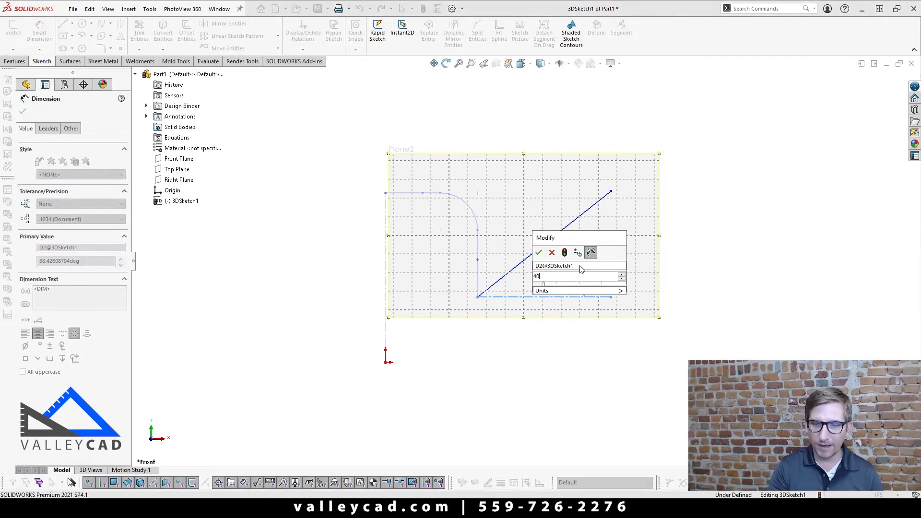
key("Return")
left_click(615, 357)
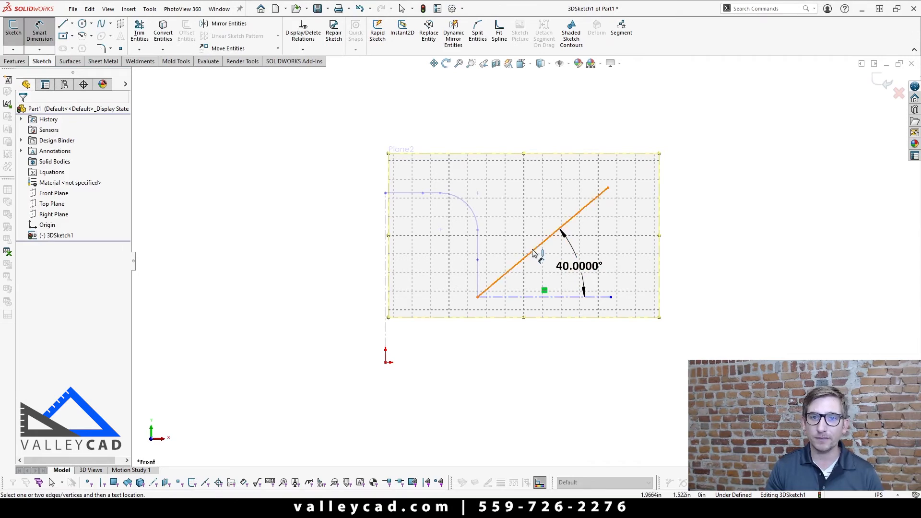
Dimension the angled line's length as 2.25 in.
left_click(531, 249)
left_click(511, 232)
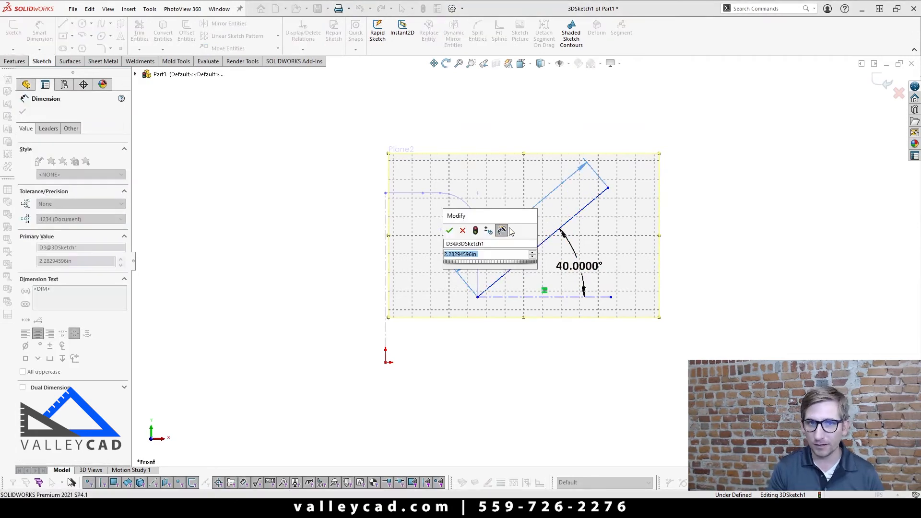
type("2.25")
key("Return")
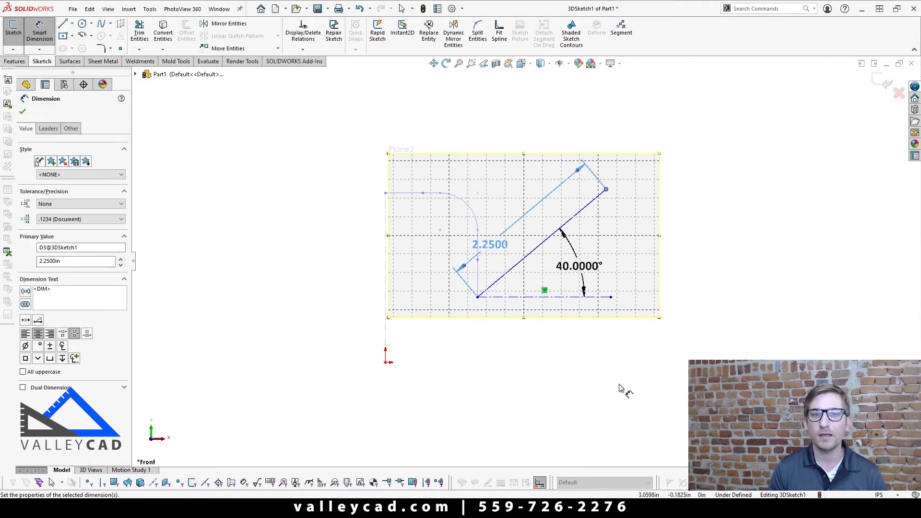
left_click(619, 389)
Close the dimension command and examine the angled line and its plane against the path from several angles.
scroll(619, 388, "up", 3)
middle_click_drag(583, 264, 538, 318)
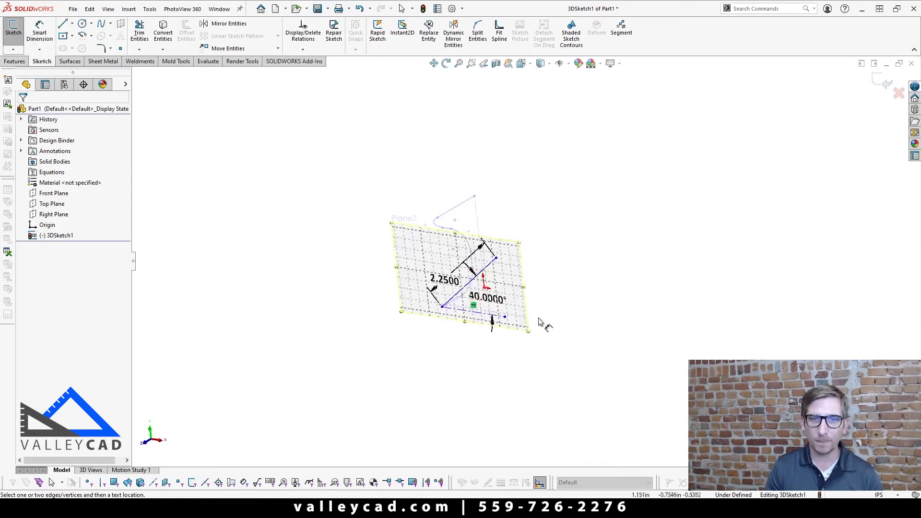
scroll(434, 343, "down", 3)
key("Escape")
mouse_move(449, 280)
left_mouse_down()
mouse_move(434, 299)
mouse_move(474, 238)
mouse_move(501, 266)
mouse_move(447, 282)
left_mouse_up()
left_click(458, 332)
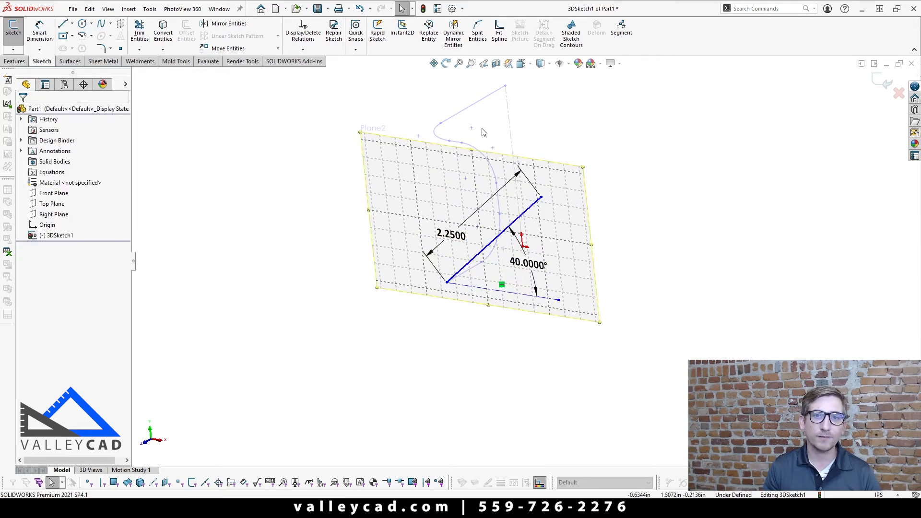
mouse_move(483, 129)
middle_mouse_down()
mouse_move(461, 137)
mouse_move(485, 161)
middle_mouse_up()
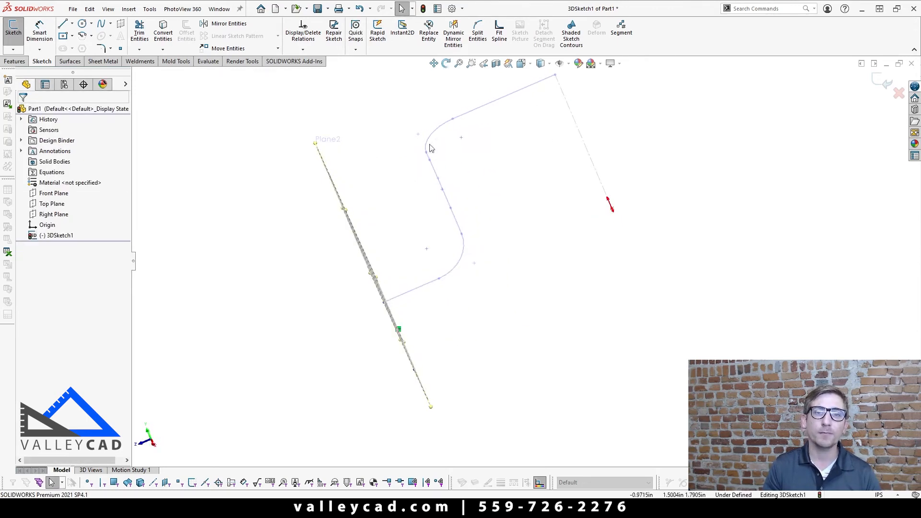
scroll(473, 247, "up", 3)
middle_click_drag(454, 267, 507, 216)
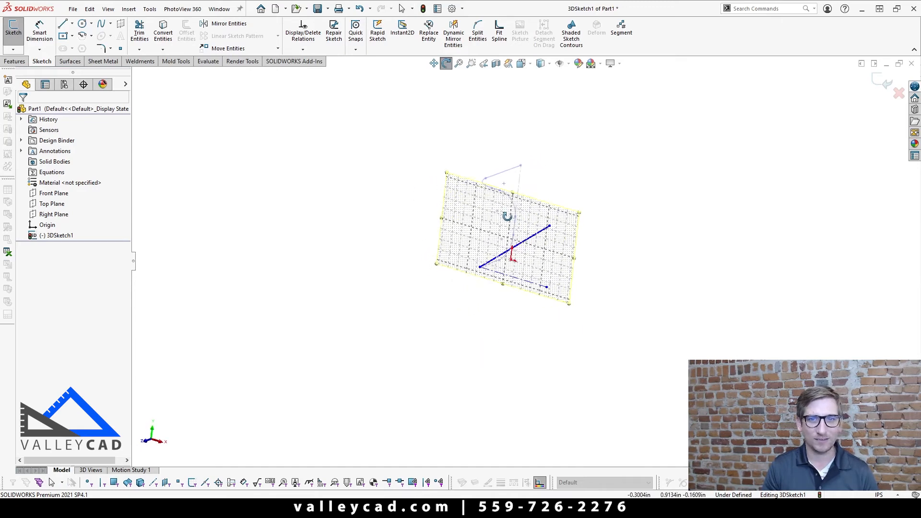
Exit the 3D sketch and view the complete path from the side.
left_click(885, 85)
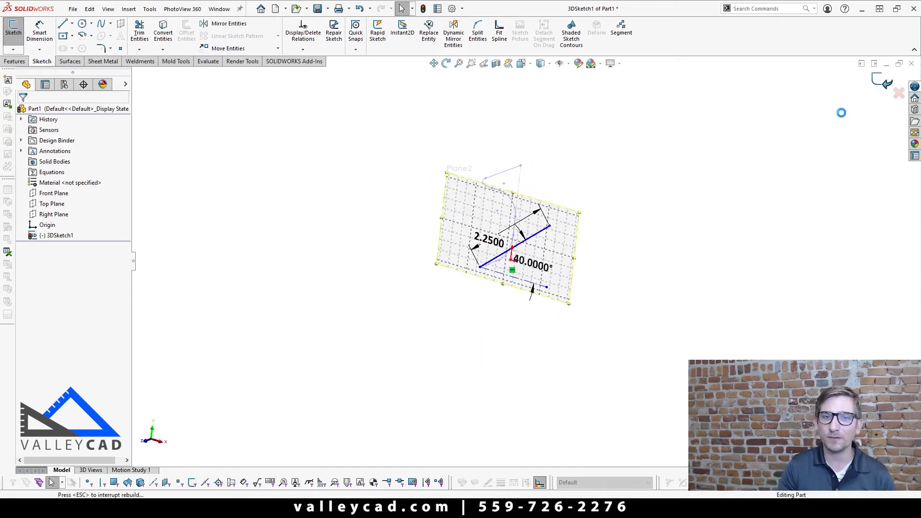
left_click(626, 285)
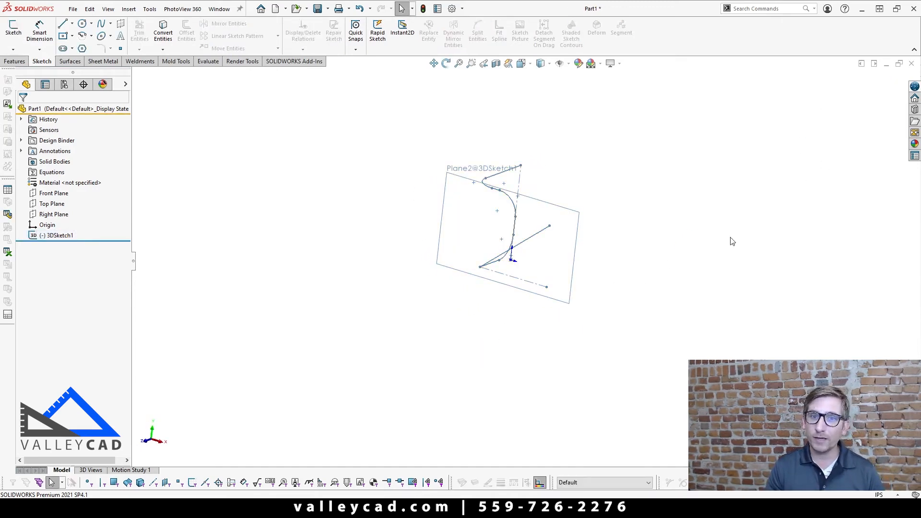
mouse_move(732, 242)
middle_mouse_down()
mouse_move(695, 236)
mouse_move(666, 267)
mouse_move(669, 310)
mouse_move(676, 285)
middle_mouse_up()
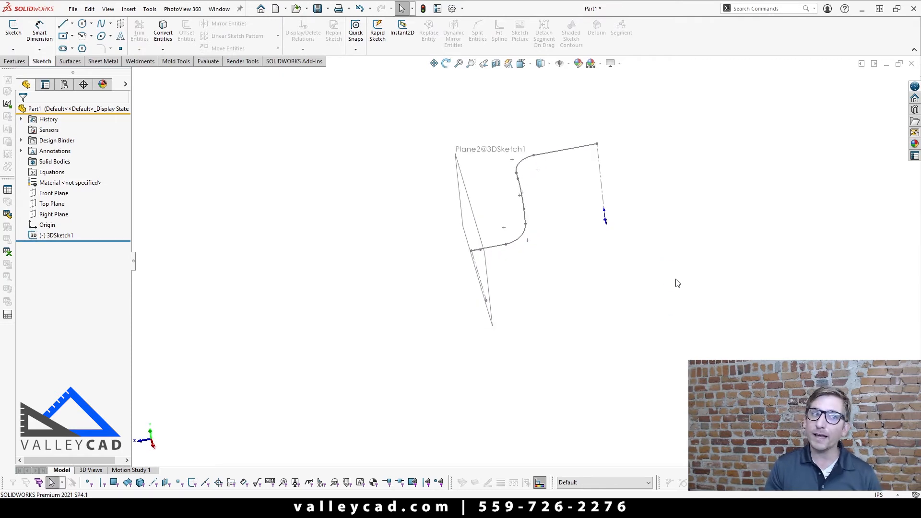
Reopen the 3D sketch for editing, activate its sketch plane and return to general 3D sketching.
right_click(50, 234)
left_click(58, 203)
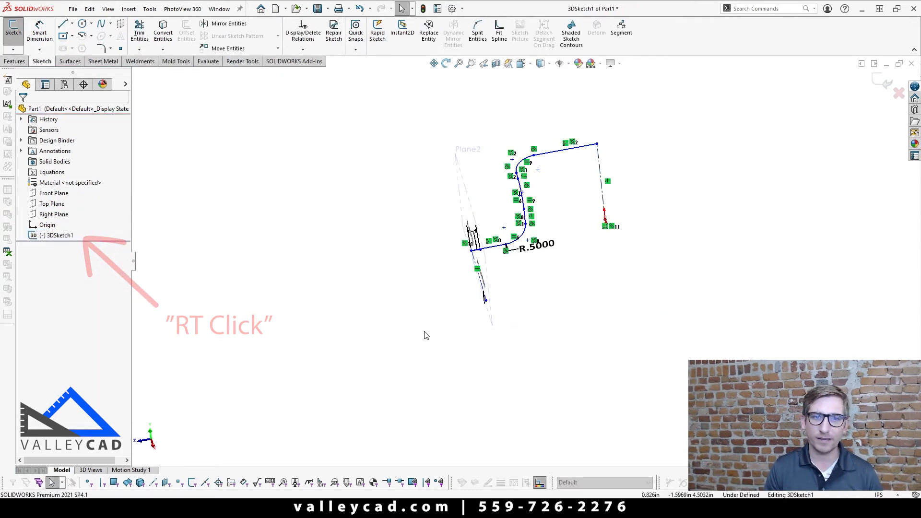
key("ctrl+7")
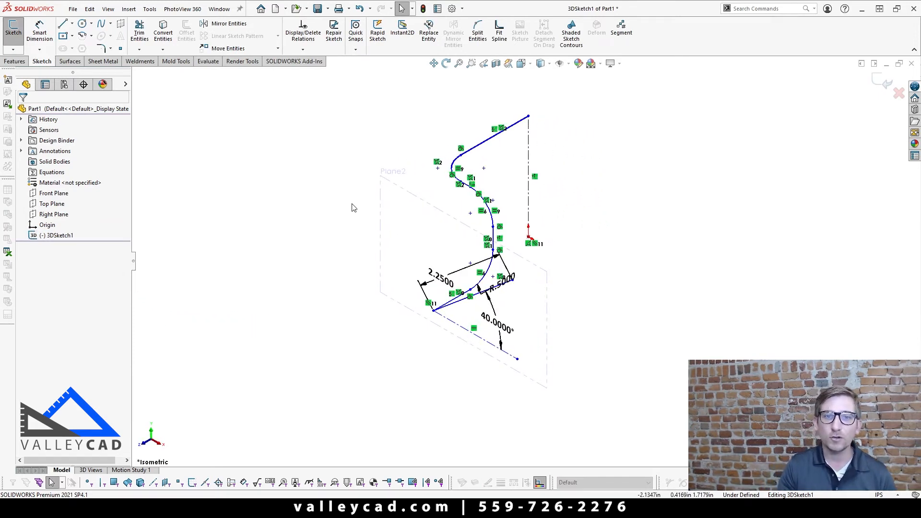
left_click(380, 210)
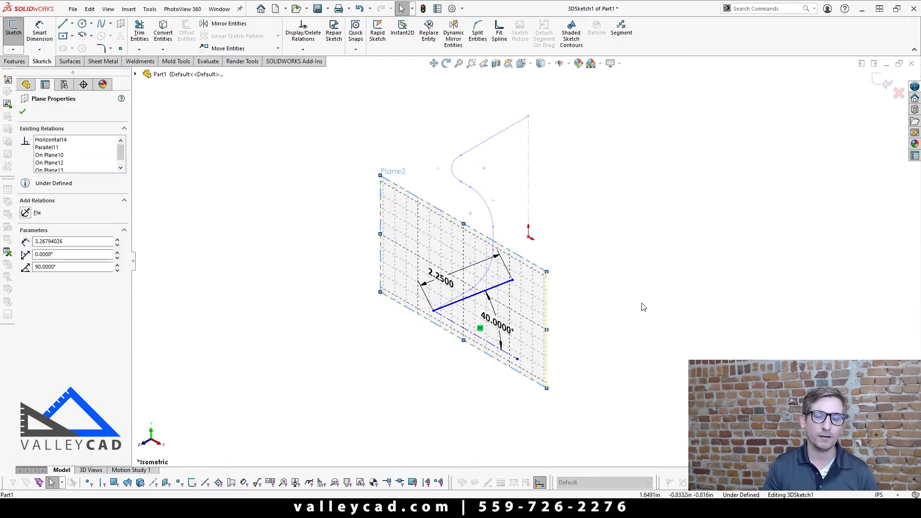
left_click(677, 220)
Fillet the corner between the path's lower line and the angled line with a 0.5 in radius, and close Sketch Fillet.
mouse_move(676, 221)
middle_mouse_down()
mouse_move(590, 315)
mouse_move(538, 334)
mouse_move(469, 292)
middle_mouse_up()
scroll(443, 242, "down", 5)
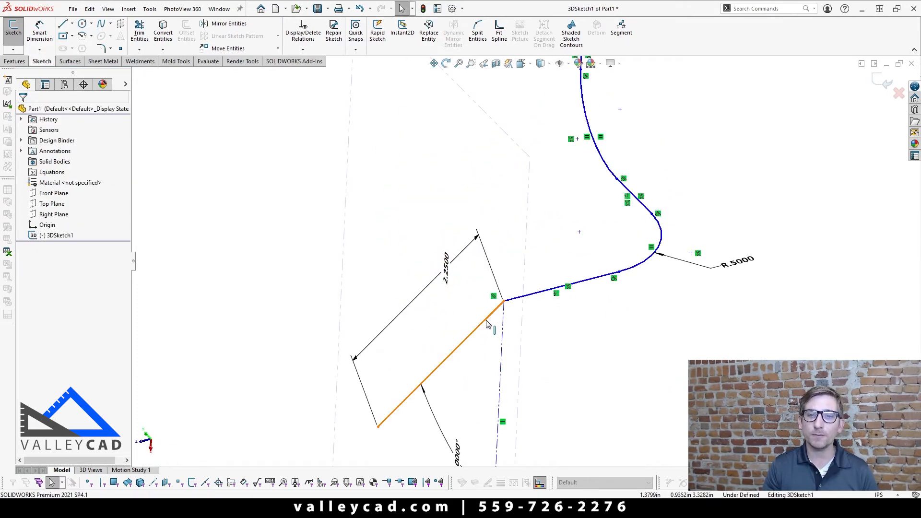
left_click(106, 50)
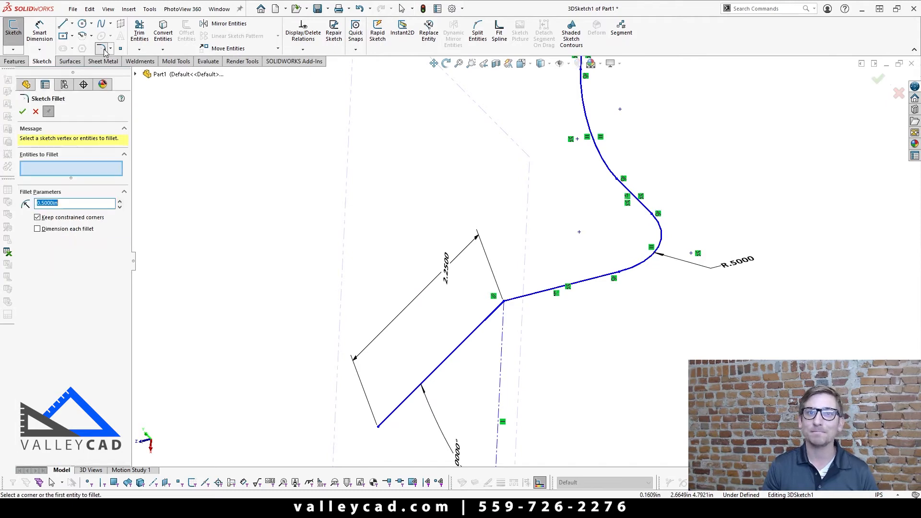
left_click(504, 303)
mouse_move(531, 346)
middle_mouse_down()
mouse_move(542, 333)
mouse_move(575, 356)
mouse_move(571, 410)
mouse_move(564, 363)
middle_mouse_up()
left_click(23, 111)
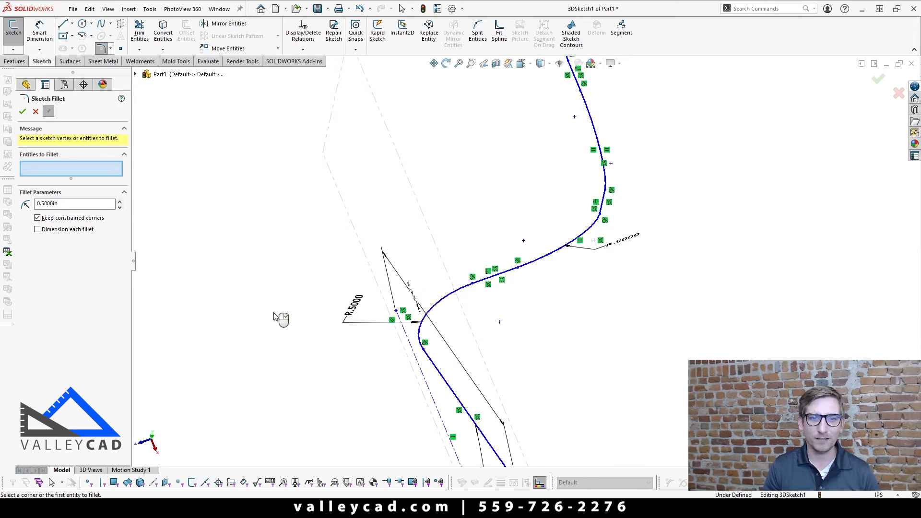
scroll(281, 318, "up", 5)
middle_click_drag(281, 318, 366, 254)
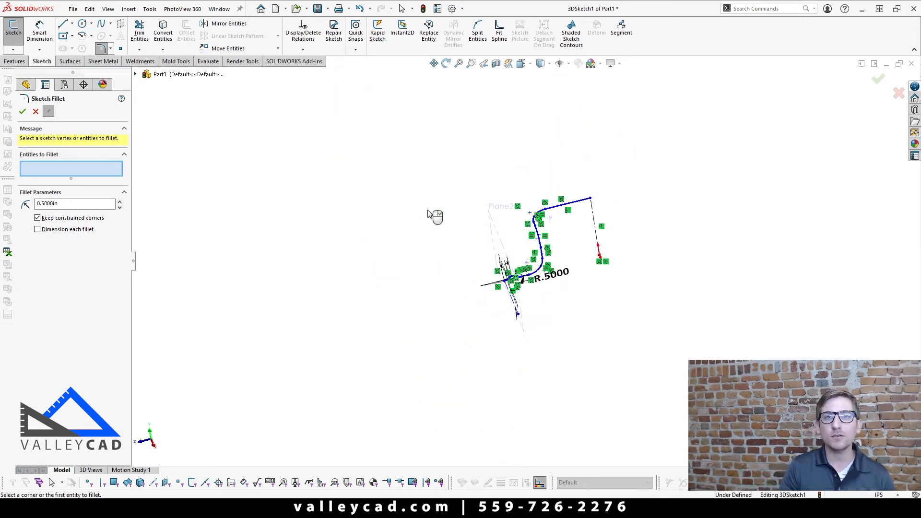
left_click(23, 112)
Dimension the vertical construction line at the origin as 2.25 in.
key("ctrl+7")
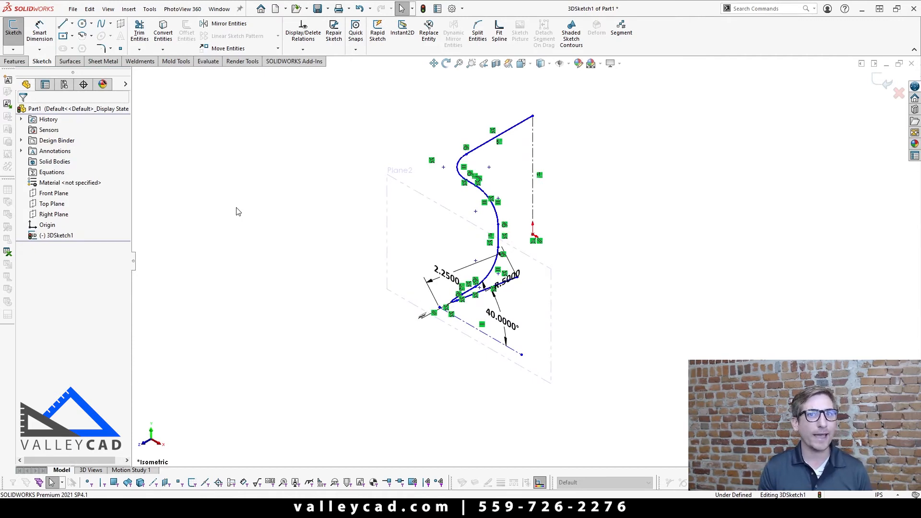
left_click(44, 35)
left_click(532, 195)
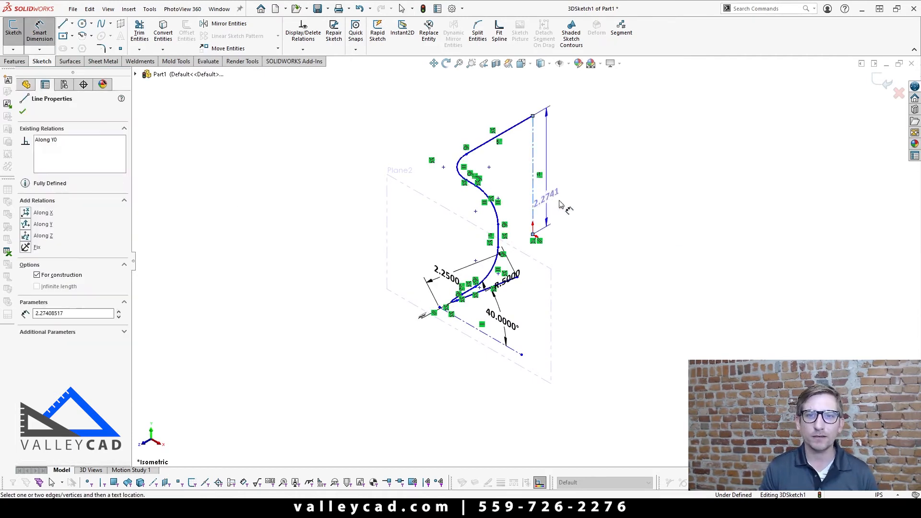
left_click(580, 161)
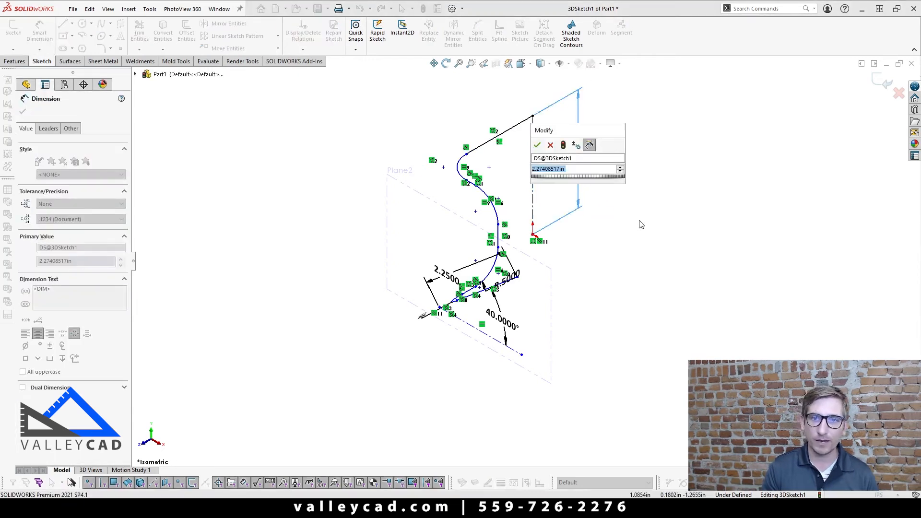
type("2.25")
key("Return")
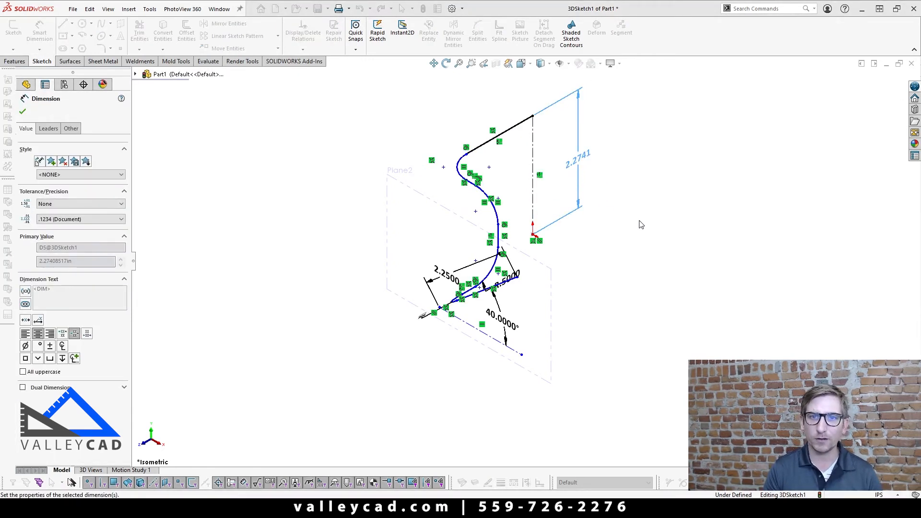
mouse_move(477, 202)
middle_mouse_down()
mouse_move(429, 132)
mouse_move(437, 195)
mouse_move(462, 208)
mouse_move(477, 232)
middle_mouse_up()
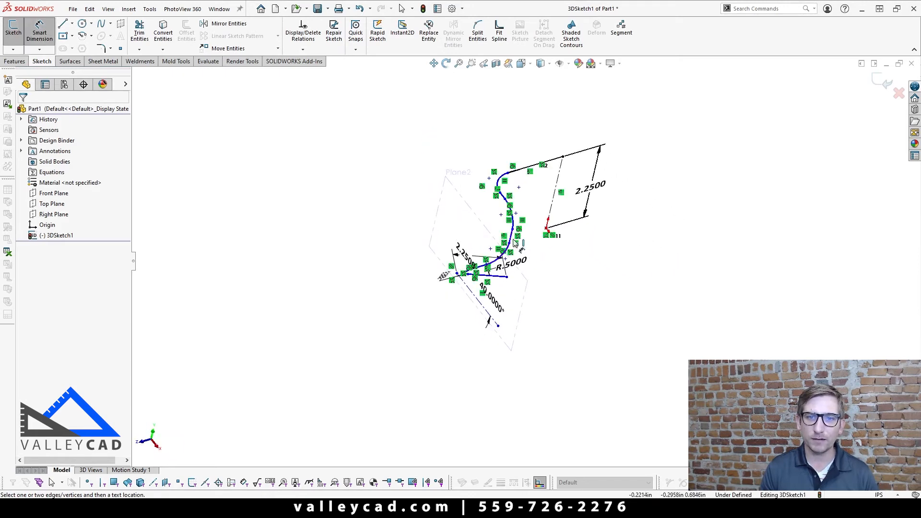
left_click(553, 204)
mouse_move(557, 273)
middle_mouse_down()
mouse_move(530, 325)
mouse_move(537, 355)
middle_mouse_up()
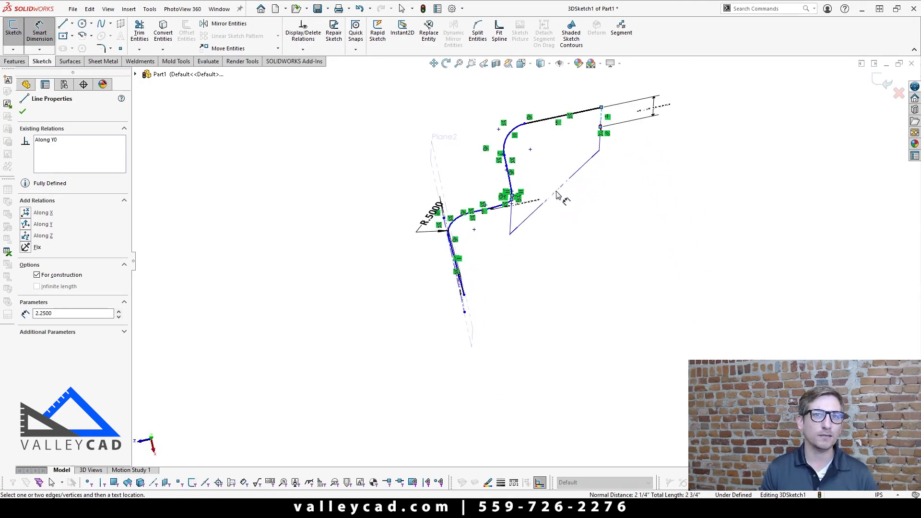
mouse_move(557, 194)
middle_mouse_down()
mouse_move(569, 198)
mouse_move(575, 220)
mouse_move(577, 290)
mouse_move(525, 194)
middle_mouse_up()
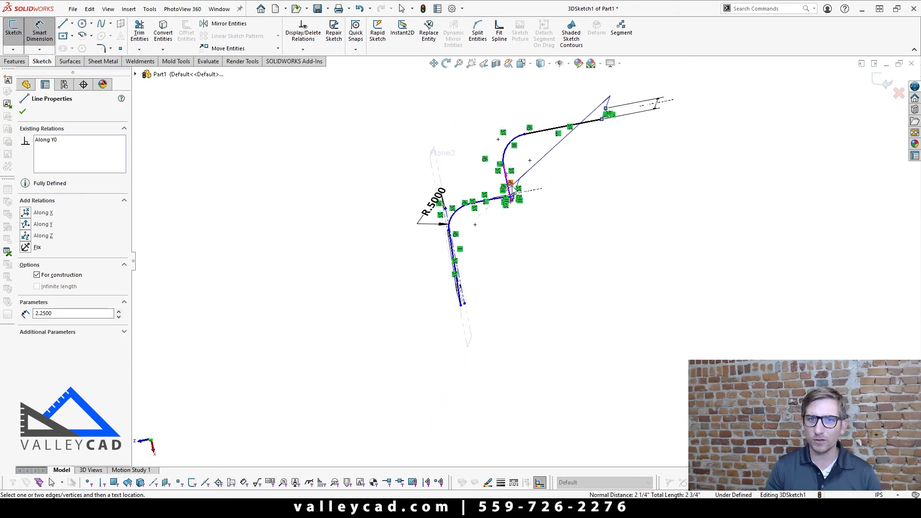
key("Escape")
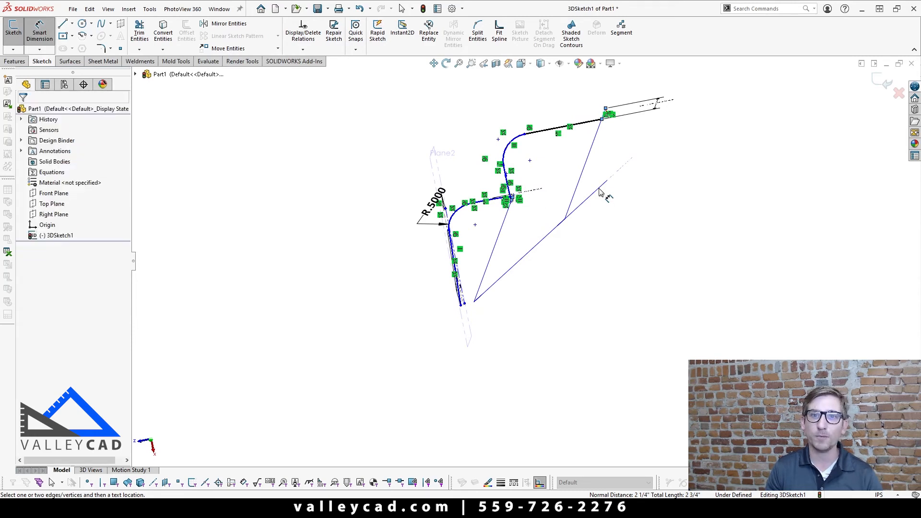
mouse_move(596, 200)
middle_mouse_down()
mouse_move(582, 257)
mouse_move(577, 141)
middle_mouse_up()
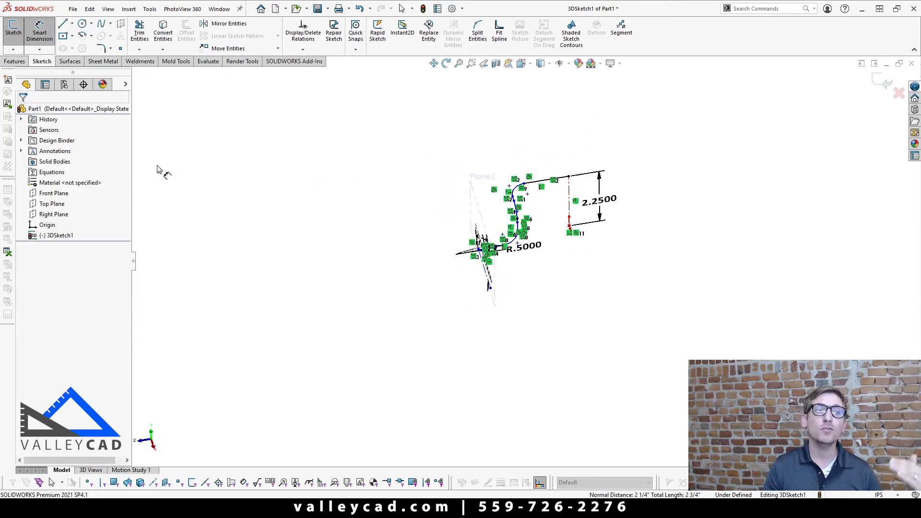
Dimension the path's vertical line 2 in from the Front Plane.
left_click(51, 195)
scroll(538, 232, "down", 5)
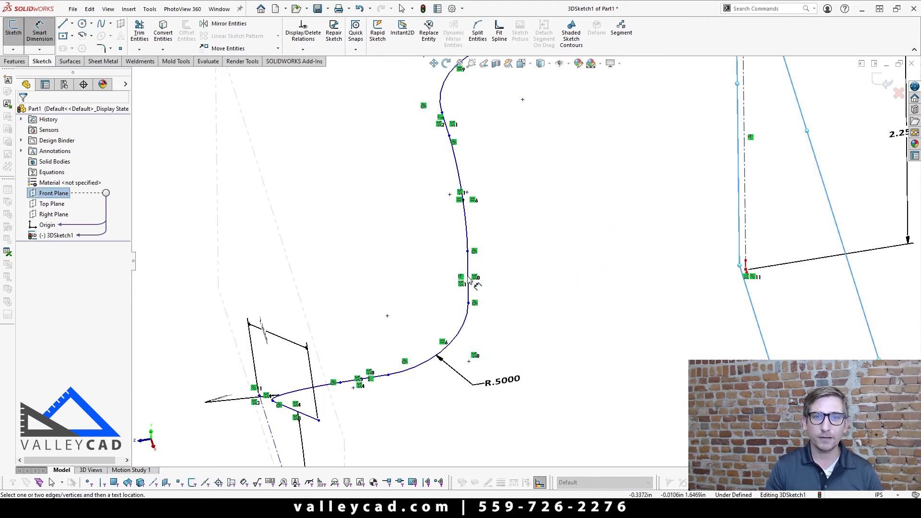
left_click(469, 279)
scroll(595, 291, "up", 6)
mouse_move(578, 302)
middle_mouse_down()
mouse_move(572, 230)
mouse_move(594, 263)
middle_mouse_up()
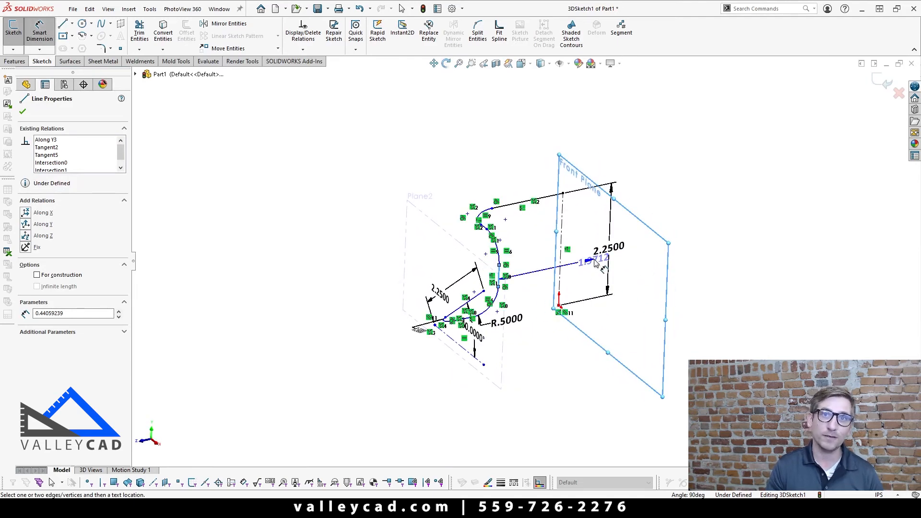
left_click(573, 359)
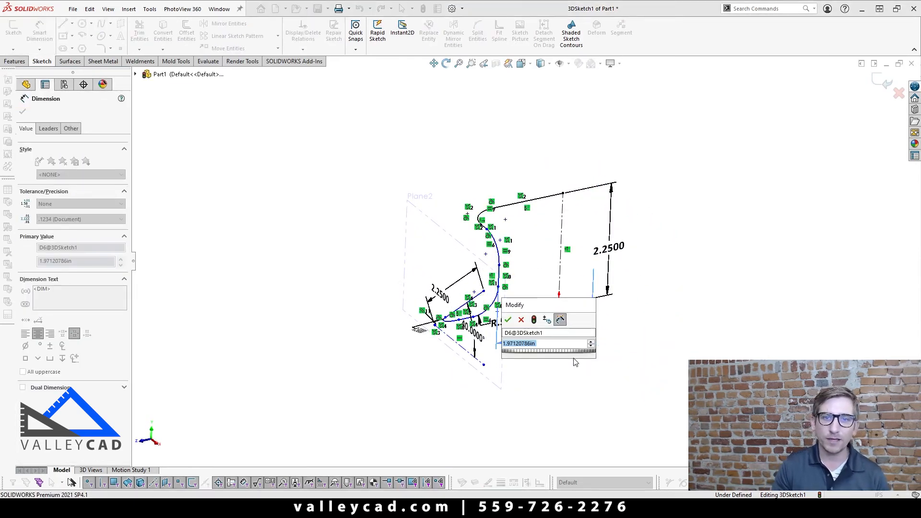
type("2")
key("Return")
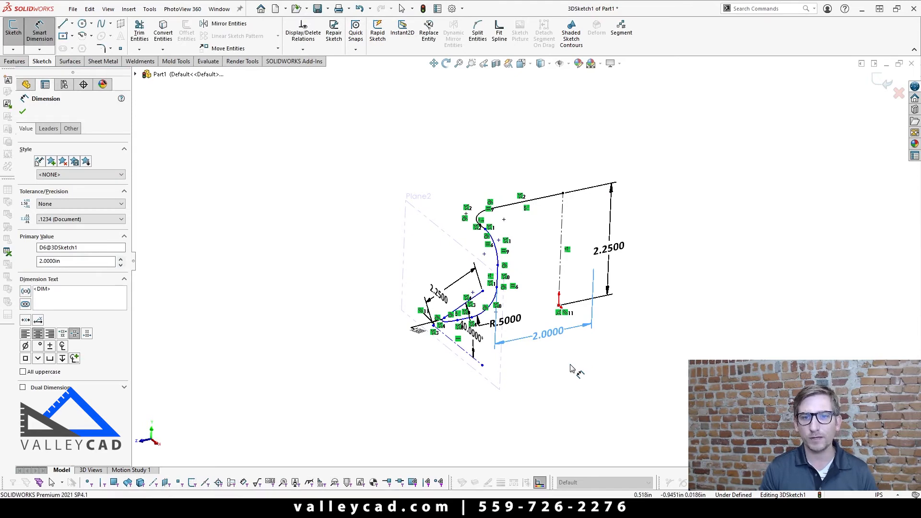
left_click(571, 365)
Dimension the distance between Plane2 and the path's vertical line as 1.25 in.
scroll(564, 361, "up", 3)
mouse_move(565, 365)
middle_mouse_down()
mouse_move(531, 351)
mouse_move(523, 385)
mouse_move(462, 324)
mouse_move(497, 313)
middle_mouse_up()
scroll(417, 303, "up", 2)
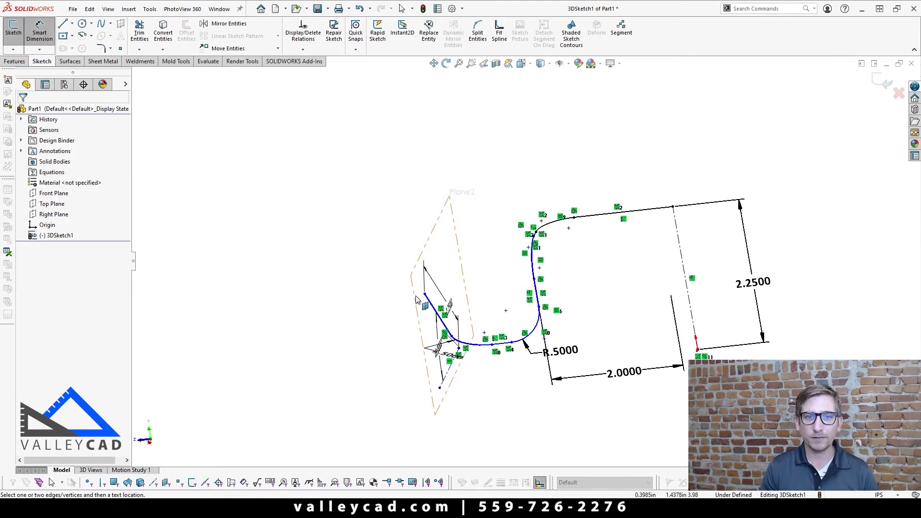
left_click(416, 301)
left_click(538, 299)
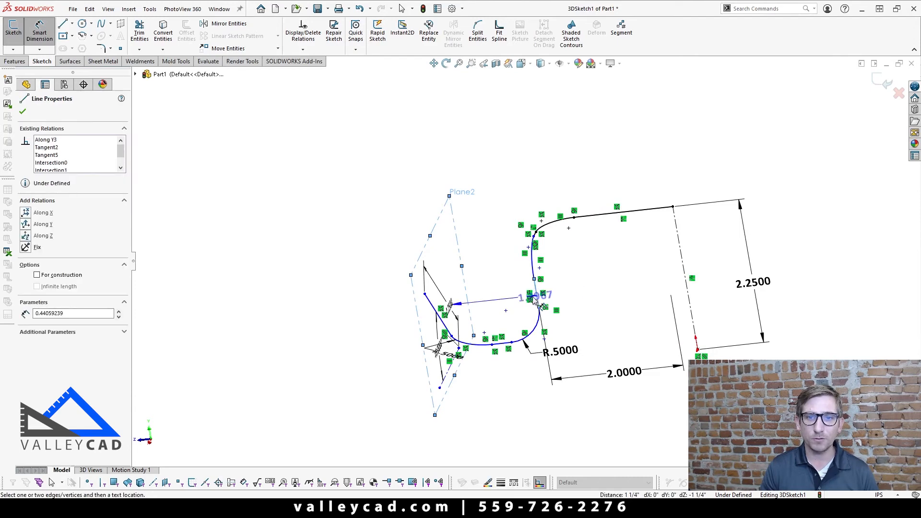
left_click(530, 402)
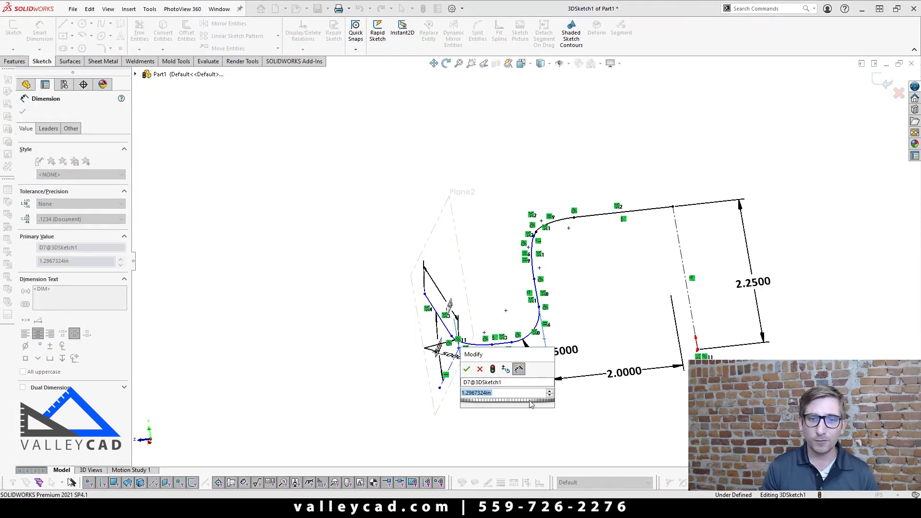
type("1.25")
key("Return")
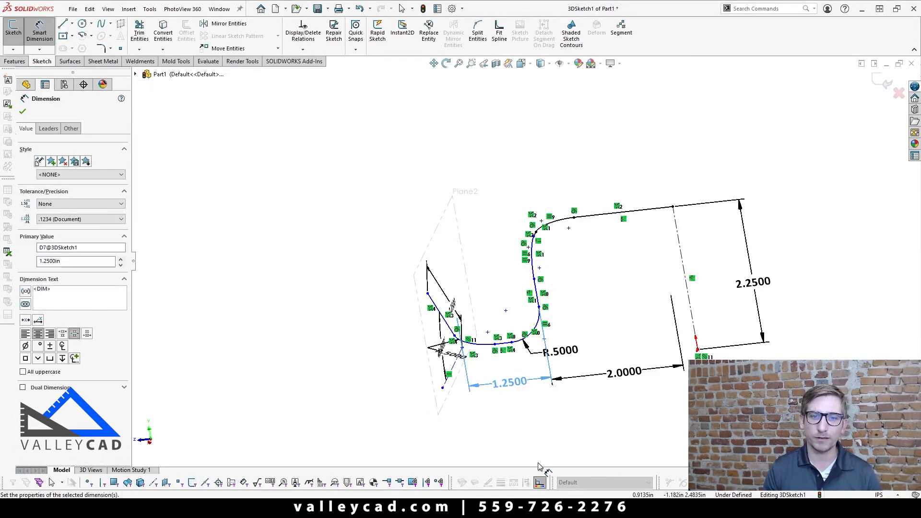
Dimension the path's short lower line 0.875 in from the Top Plane.
mouse_move(400, 381)
middle_mouse_down()
mouse_move(546, 312)
mouse_move(438, 282)
mouse_move(414, 306)
mouse_move(415, 348)
mouse_move(422, 342)
middle_mouse_up()
scroll(559, 330, "down", 4)
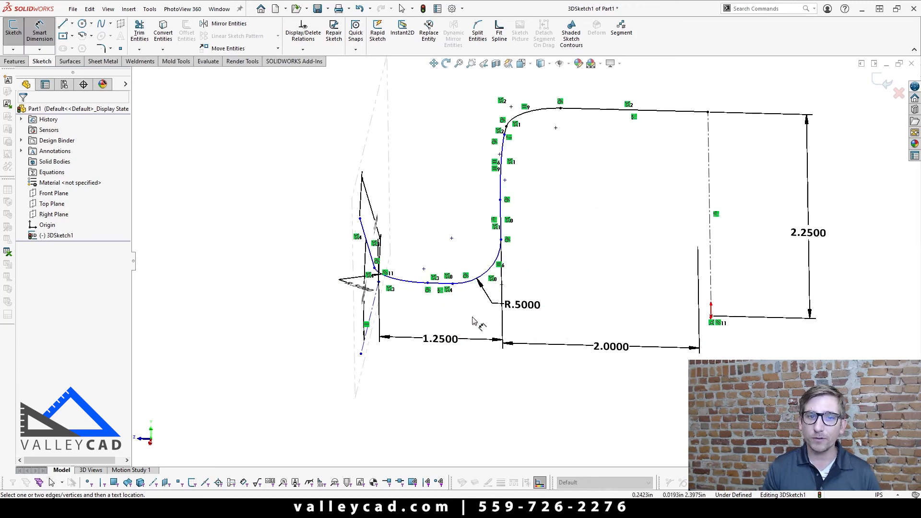
left_click(444, 284)
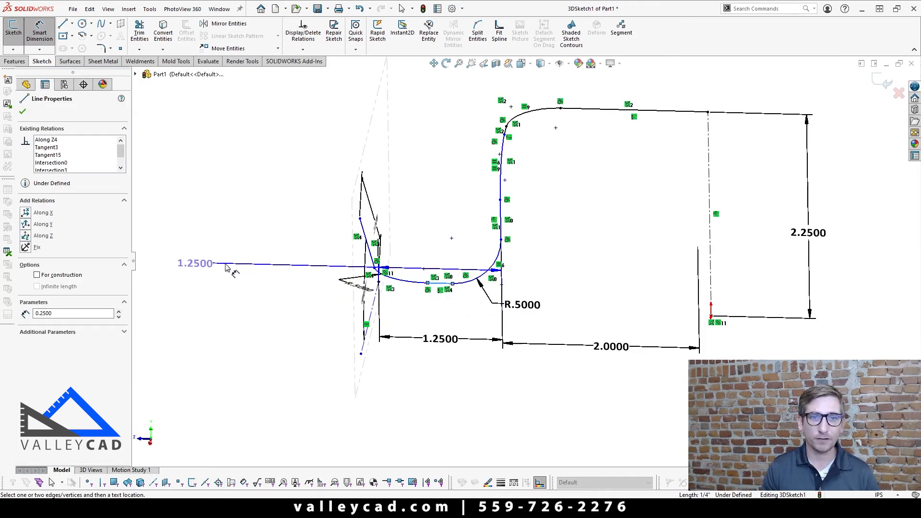
left_click(136, 74)
left_click(177, 169)
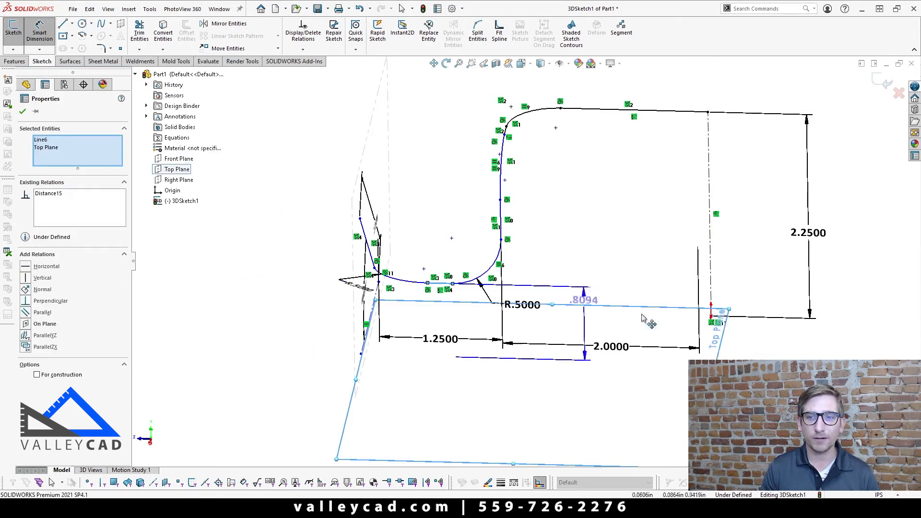
left_click(751, 337)
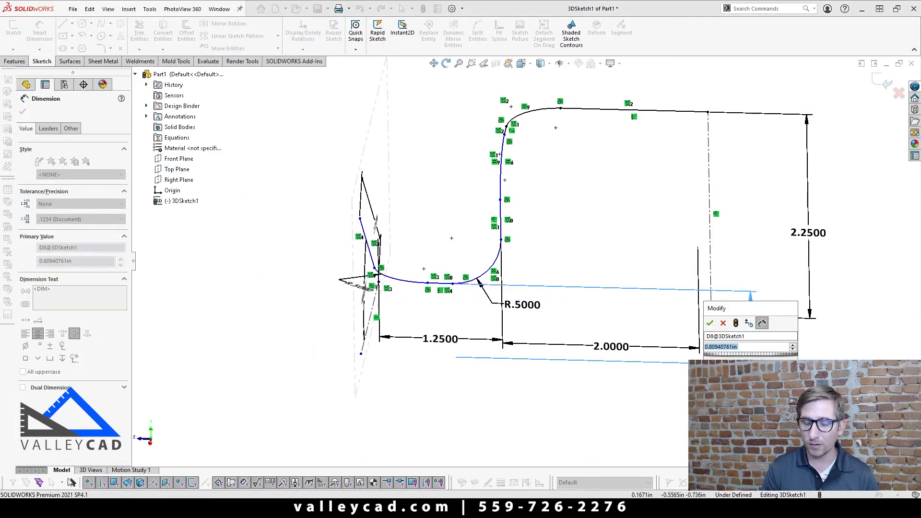
type("875")
key("Return")
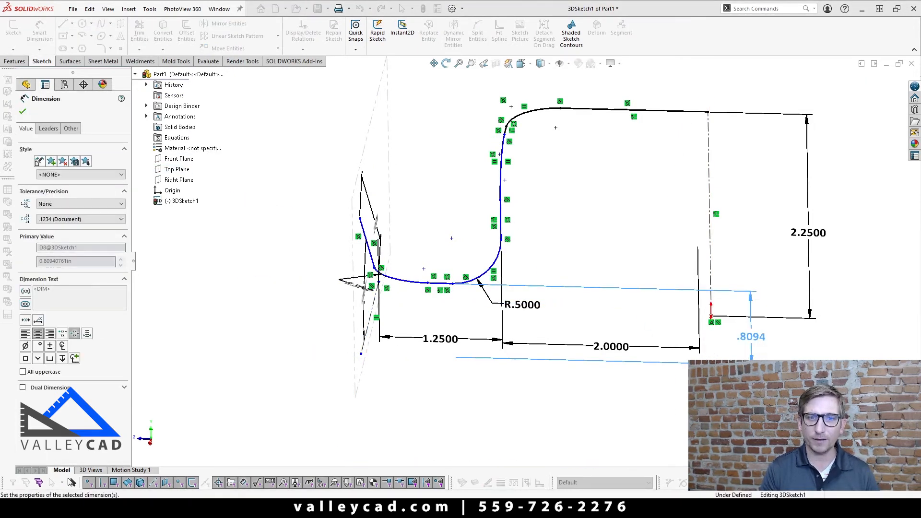
left_click(606, 426)
scroll(606, 426, "up", 4)
middle_click_drag(494, 360, 443, 371)
scroll(577, 242, "down", 4)
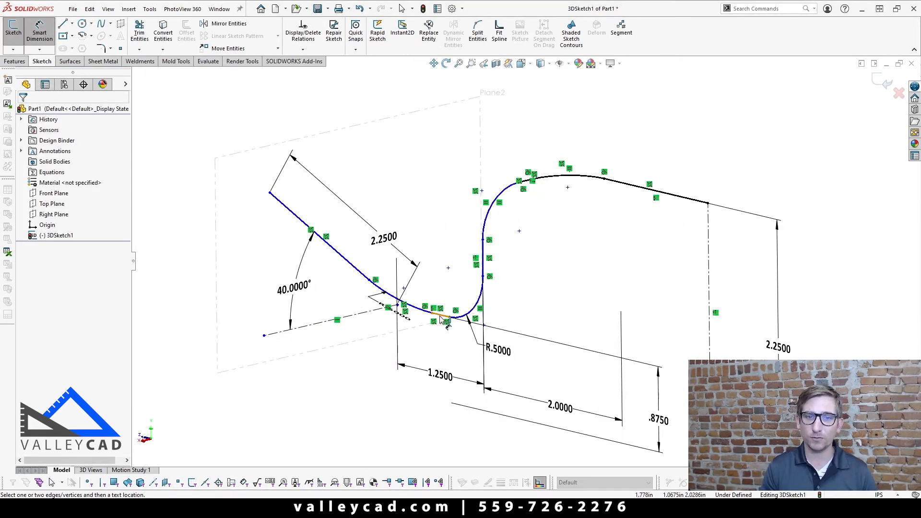
left_click(440, 314)
left_click(618, 188)
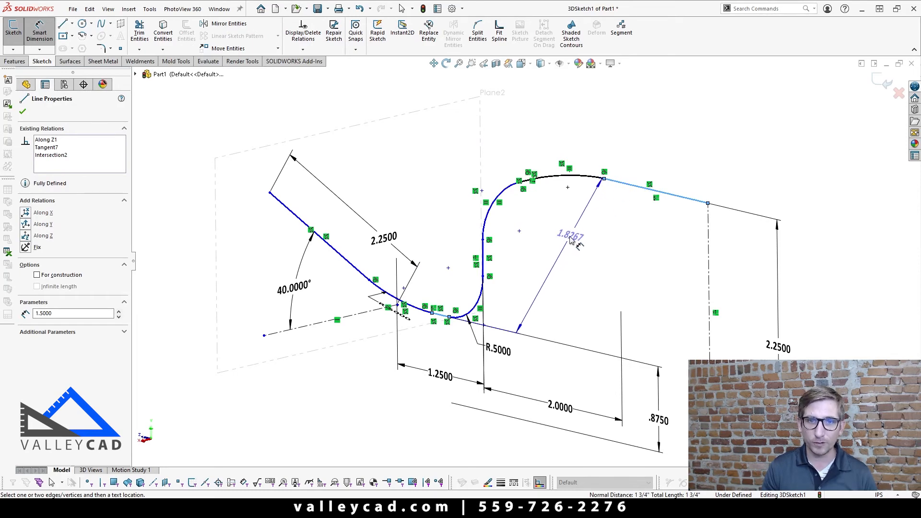
mouse_move(547, 259)
middle_mouse_down()
mouse_move(543, 271)
mouse_move(539, 261)
mouse_move(569, 274)
mouse_move(566, 297)
middle_mouse_up()
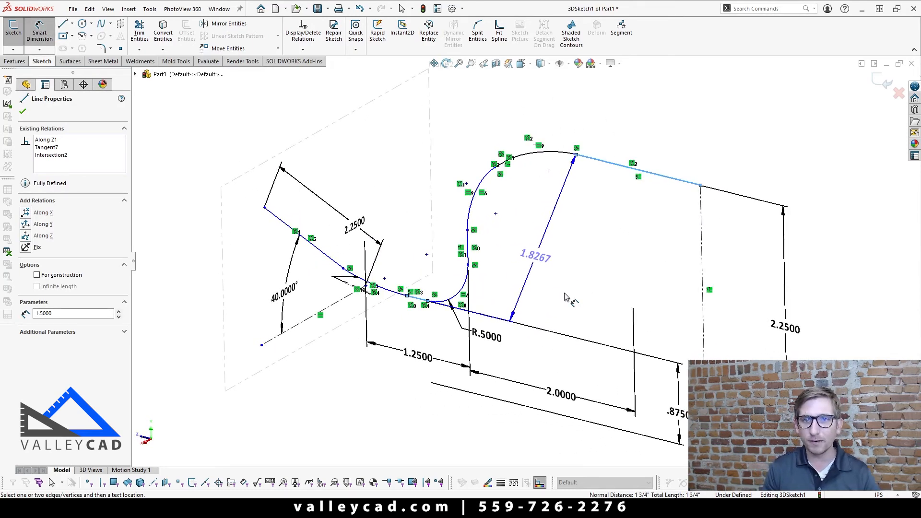
key("Escape")
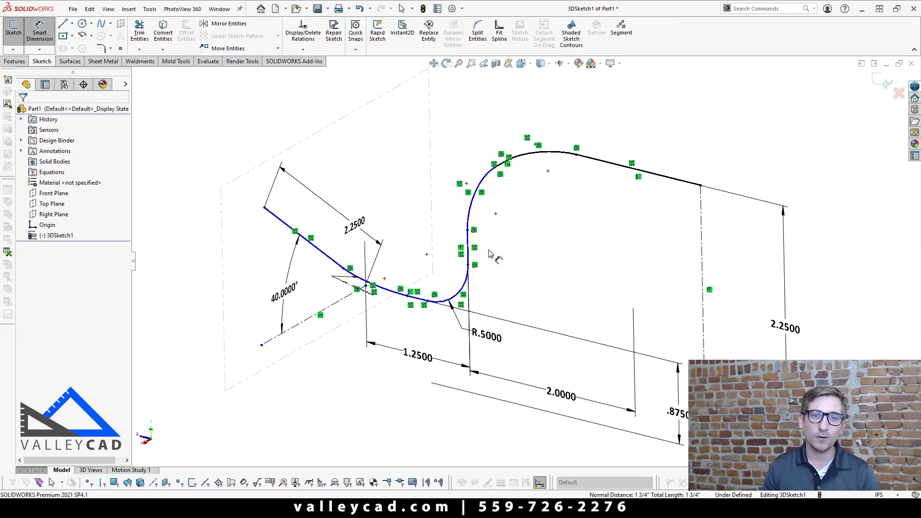
Dimension the path's vertical line 1.25 in from the Right Plane and leave Smart Dimension.
left_click(54, 215)
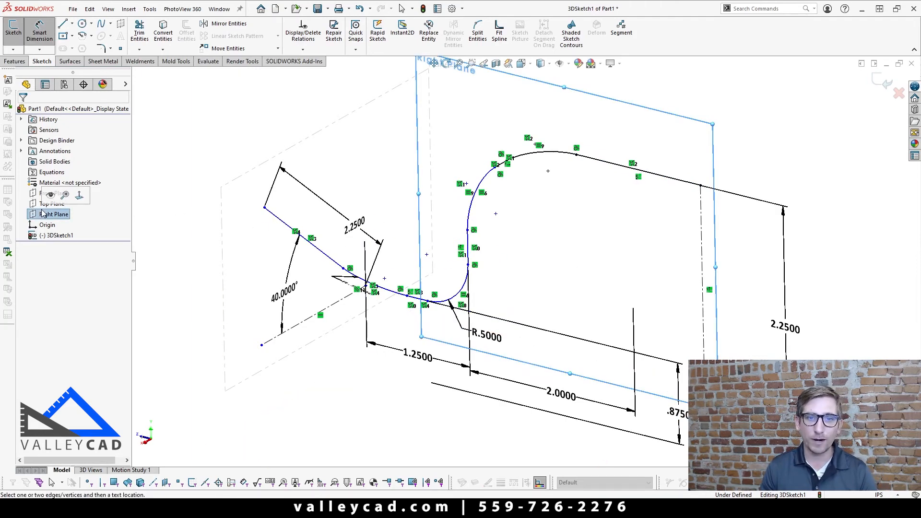
left_click(467, 255)
left_click(537, 281)
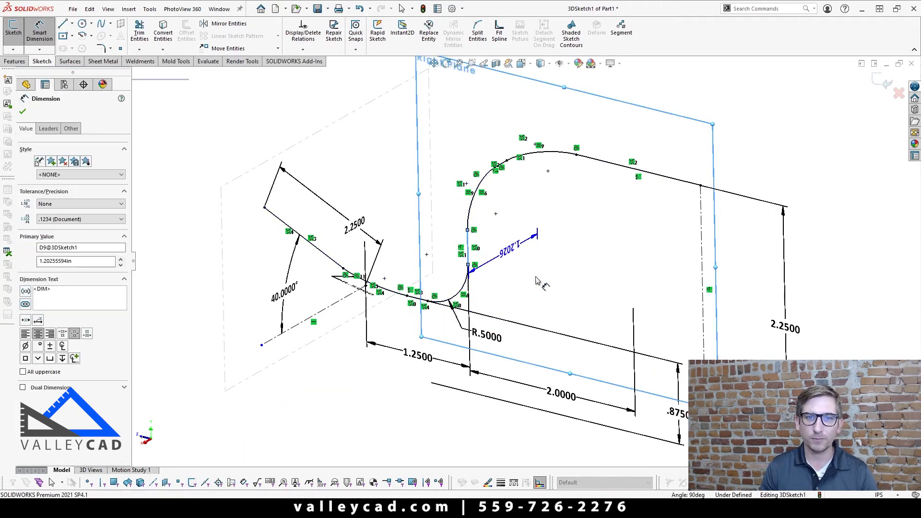
type("1.25")
key("Return")
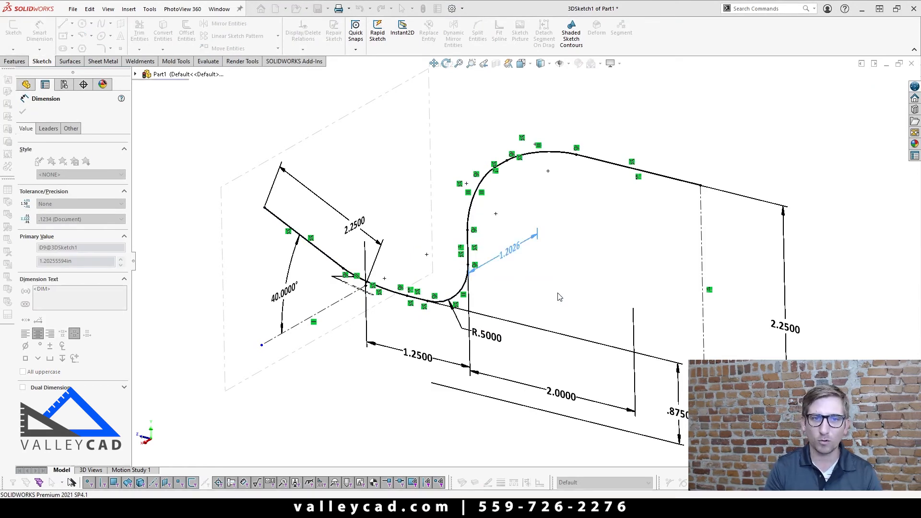
key("f")
key("Escape")
mouse_move(473, 366)
middle_mouse_down()
mouse_move(430, 325)
mouse_move(496, 419)
mouse_move(500, 403)
mouse_move(598, 373)
mouse_move(580, 418)
mouse_move(514, 422)
middle_mouse_up()
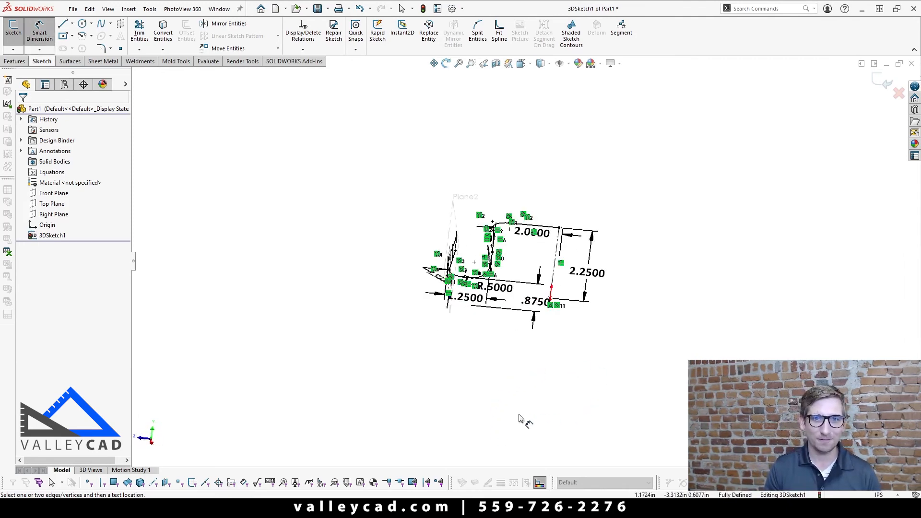
key("Escape")
Check the dimensioned path from several angles and exit the 3D sketch.
scroll(536, 244, "down", 3)
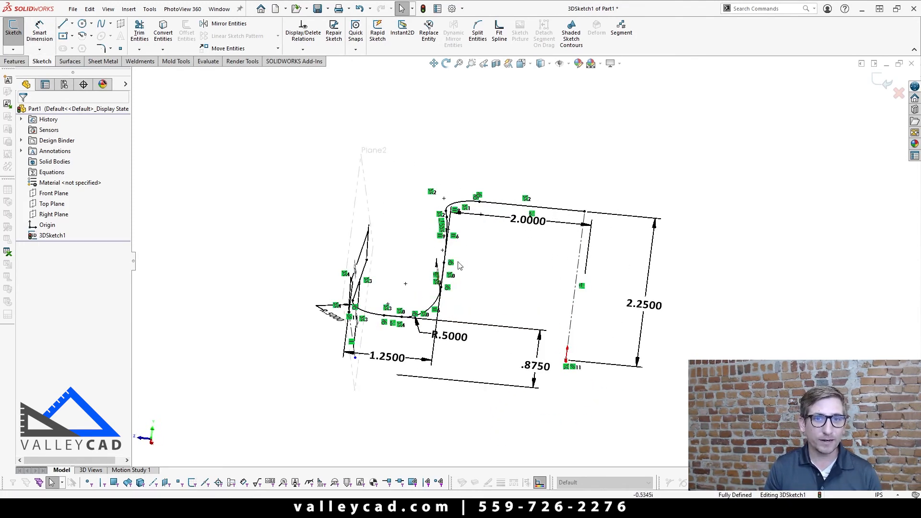
mouse_move(417, 250)
middle_mouse_down()
mouse_move(475, 276)
mouse_move(433, 292)
middle_mouse_up()
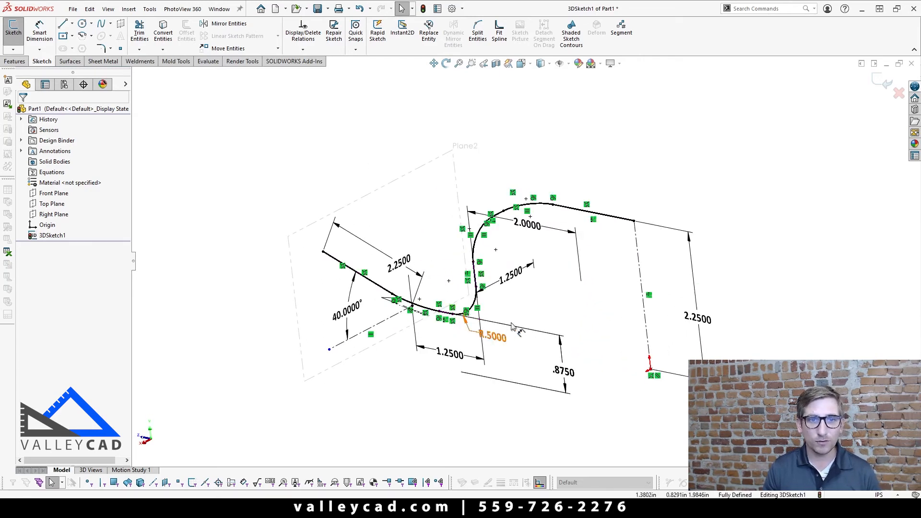
mouse_move(537, 294)
middle_mouse_down()
mouse_move(575, 277)
mouse_move(637, 274)
mouse_move(591, 302)
middle_mouse_up()
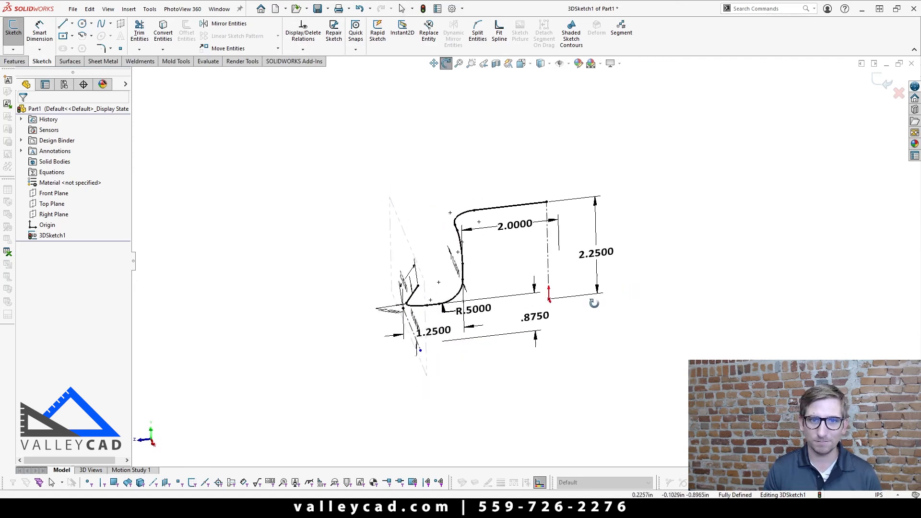
left_click(877, 81)
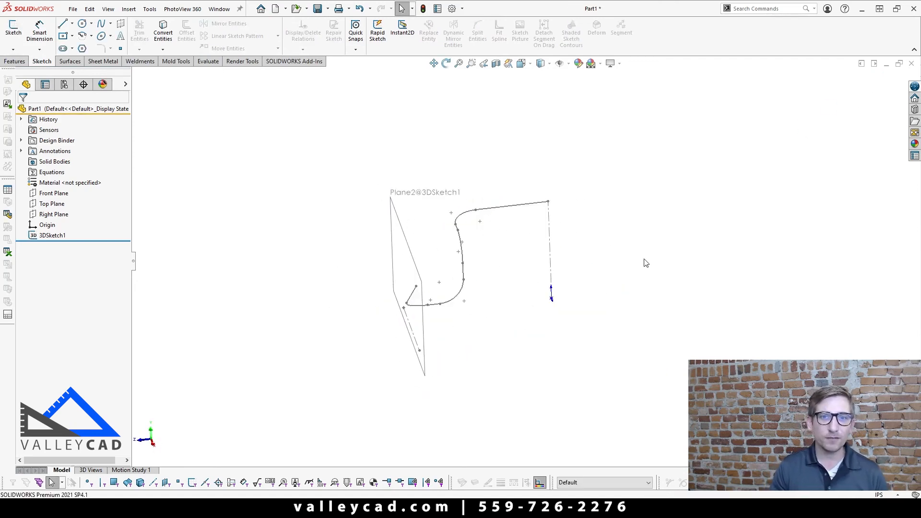
mouse_move(423, 295)
middle_mouse_down()
mouse_move(350, 264)
mouse_move(370, 288)
middle_mouse_up()
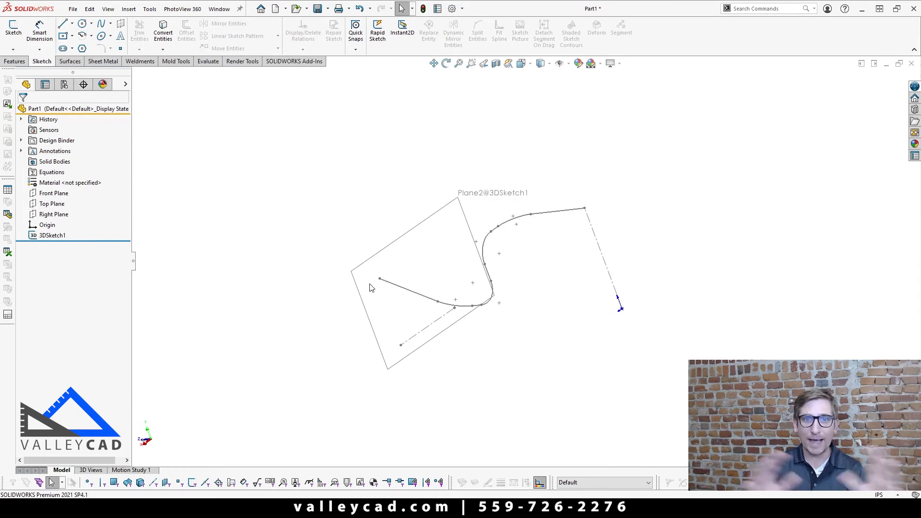
Sweep a circular profile of 0.125 in diameter along the 3D sketch path and show the part in isometric view.
left_click(24, 63)
left_click(94, 23)
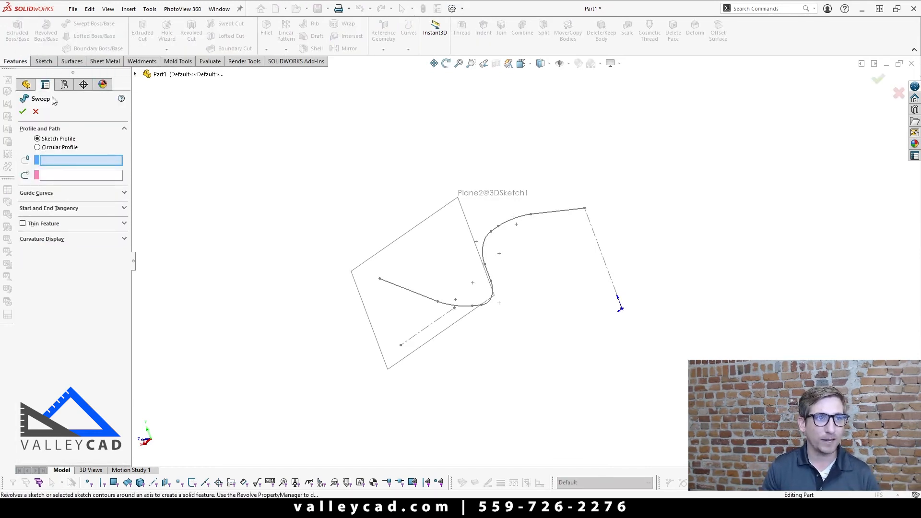
left_click(37, 148)
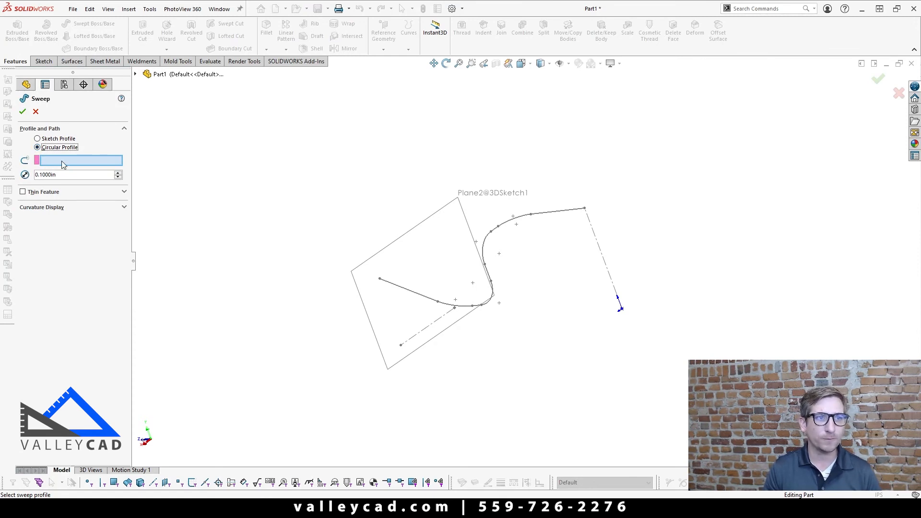
scroll(373, 297, "down", 3)
left_click(428, 274)
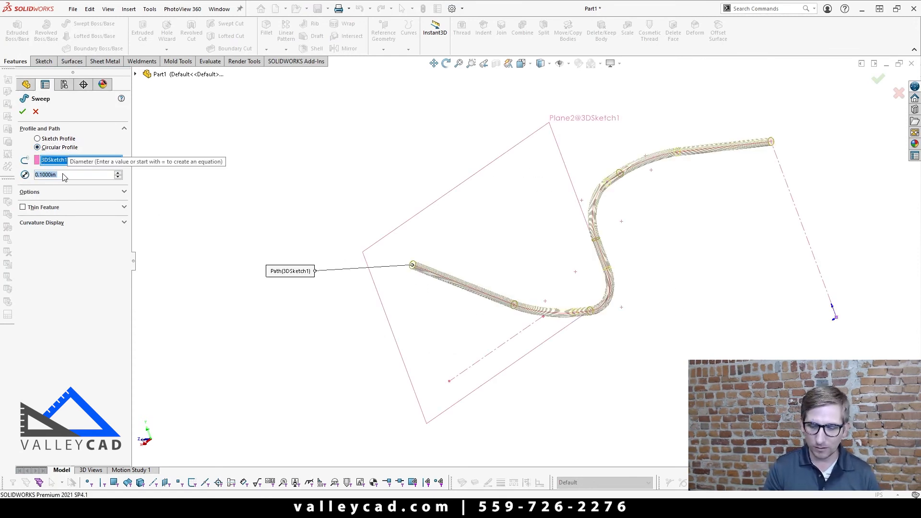
type(".125")
key("Return")
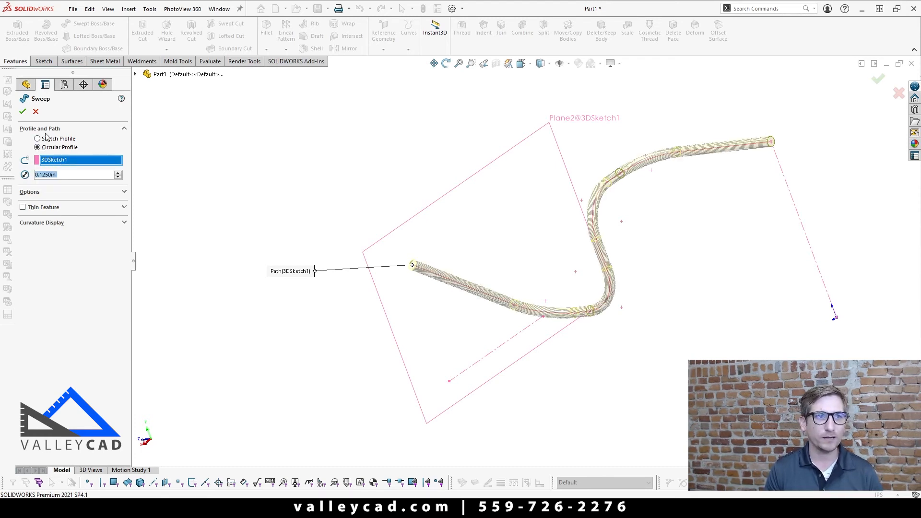
key("Return")
key("ctrl+7")
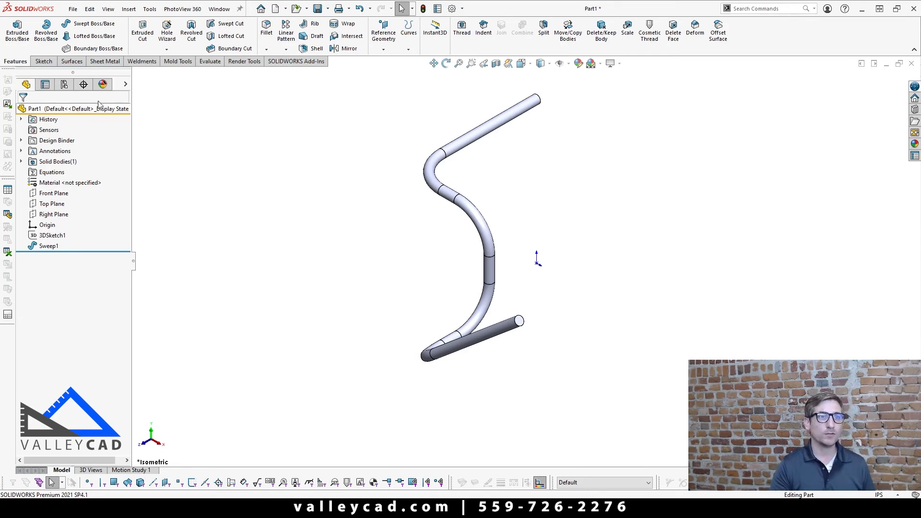
left_click(51, 63)
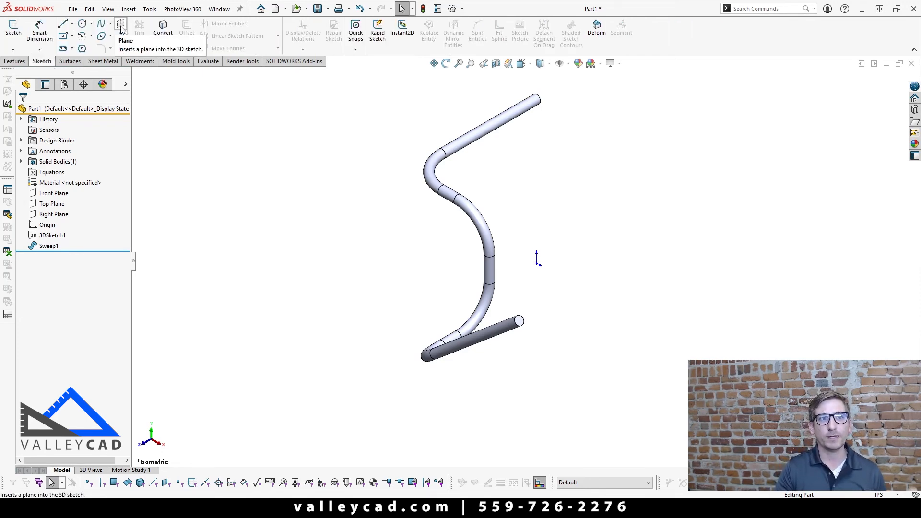